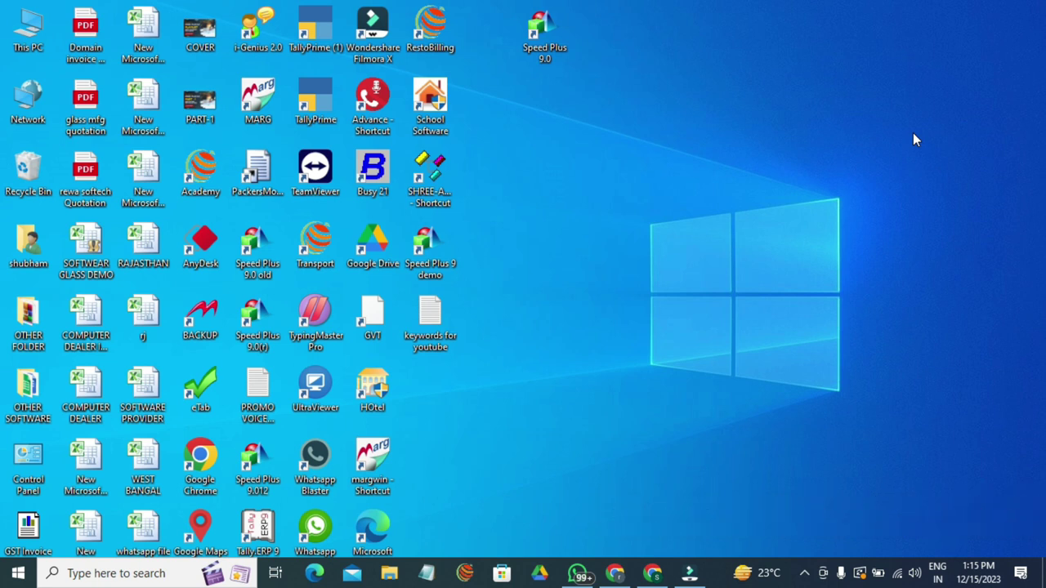
- Launch Speed Plus 9.0 in English and log in to STANDARD AUTOMOBILE with the company password
{"action": "double_click", "coordinate": [543, 36]}
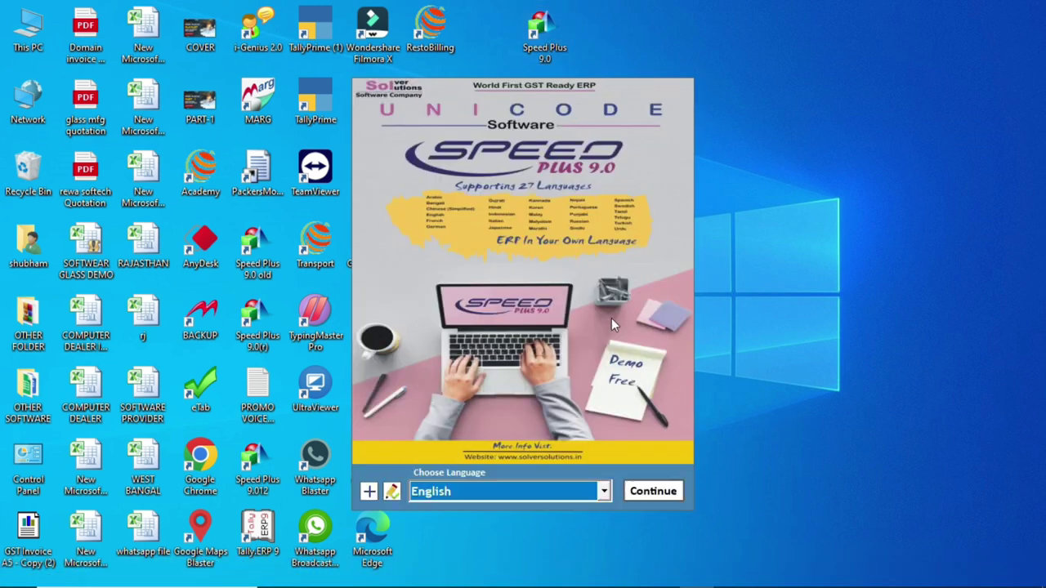
{"action": "left_click", "coordinate": [655, 492]}
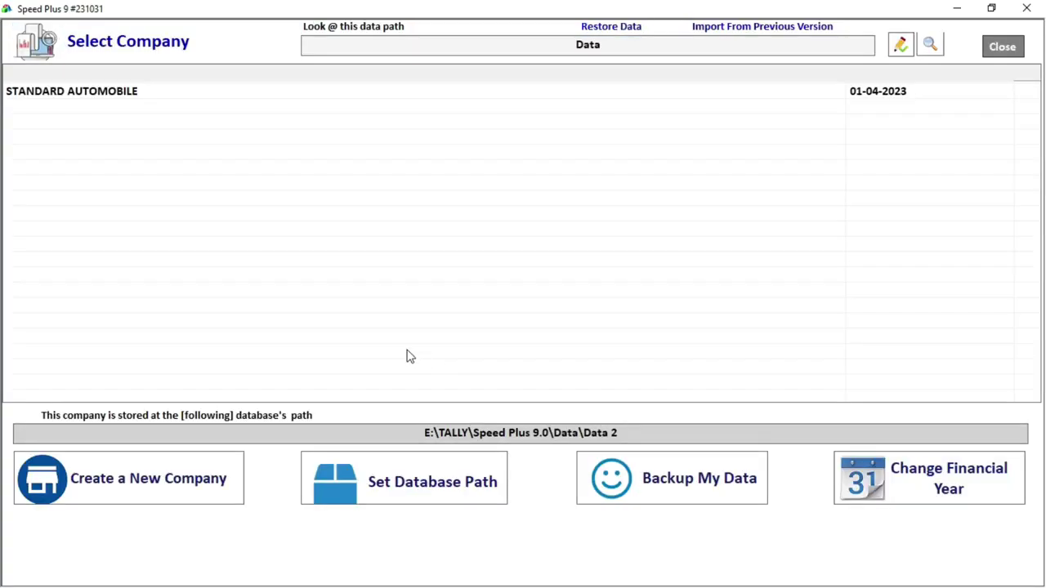
{"action": "left_click", "coordinate": [258, 94]}
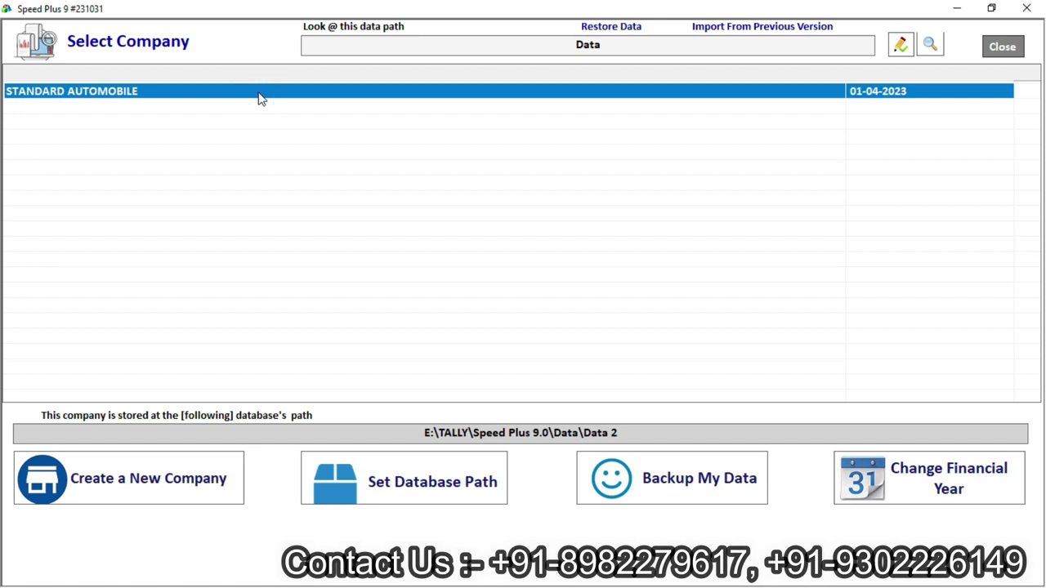
{"action": "double_click", "coordinate": [258, 94]}
{"action": "type", "text": "1"}
{"action": "key", "text": "Return"}
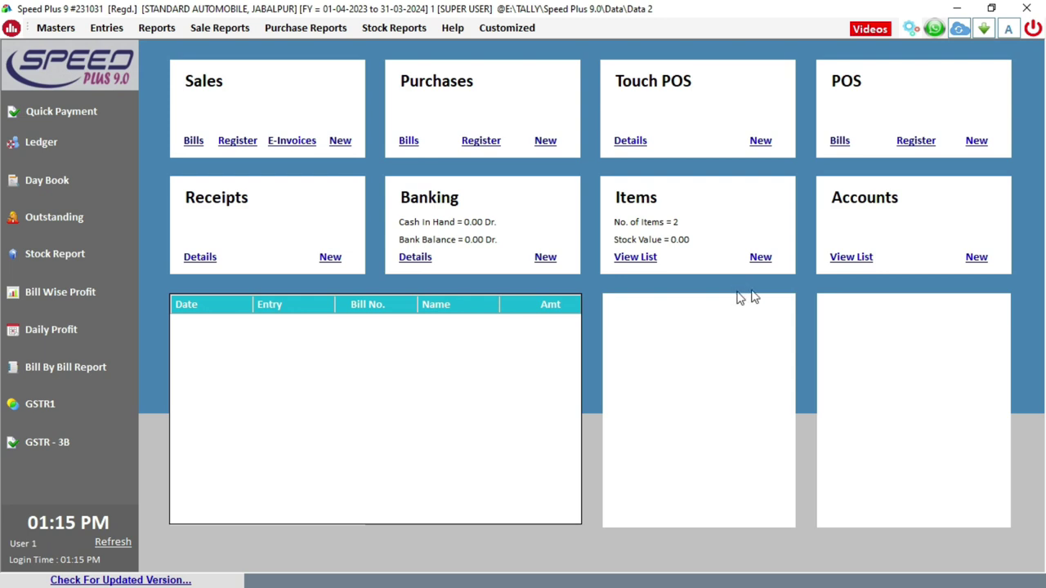
- From the dashboard's Accounts tile, start a new account to bring up the Create Account form
{"action": "left_click", "coordinate": [700, 208]}
{"action": "left_click", "coordinate": [920, 198]}
{"action": "left_click", "coordinate": [916, 204]}
{"action": "left_click", "coordinate": [986, 264]}
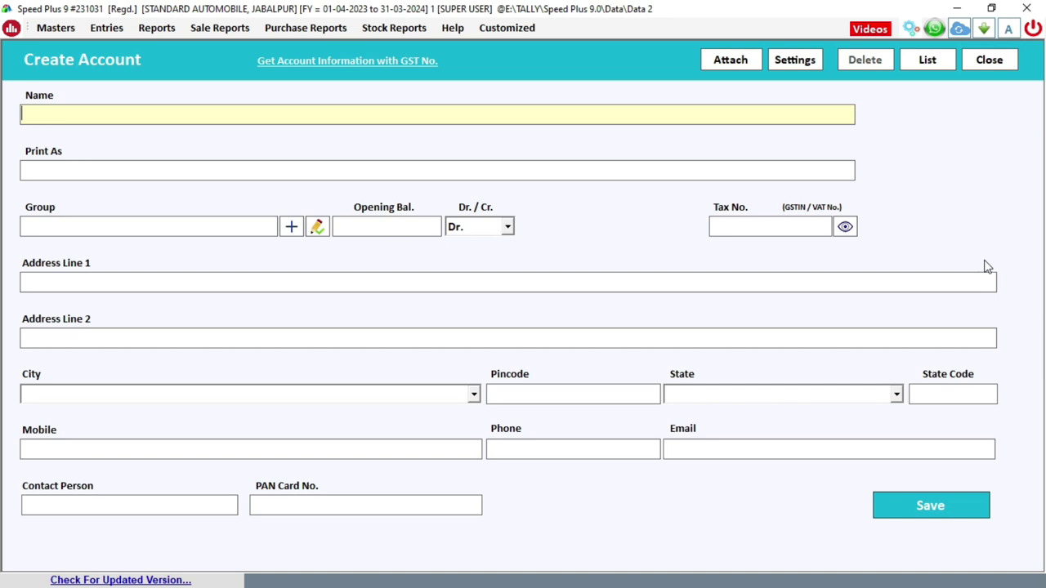
- Name the account 'Amit And Company', keeping the same print name
{"action": "type", "text": "amit and company"}
{"action": "key", "text": "Return"}
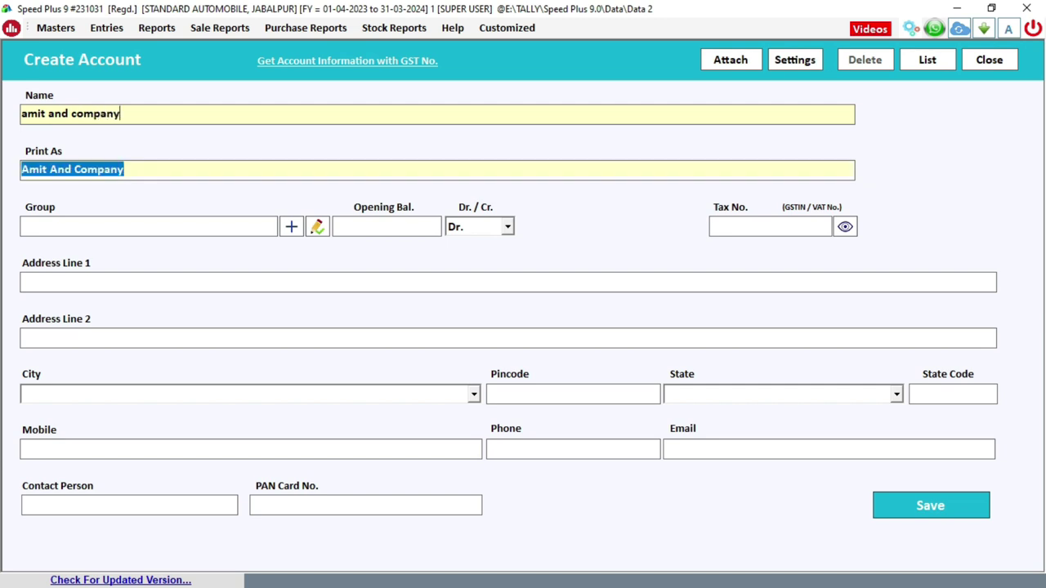
{"action": "key", "text": "Return"}
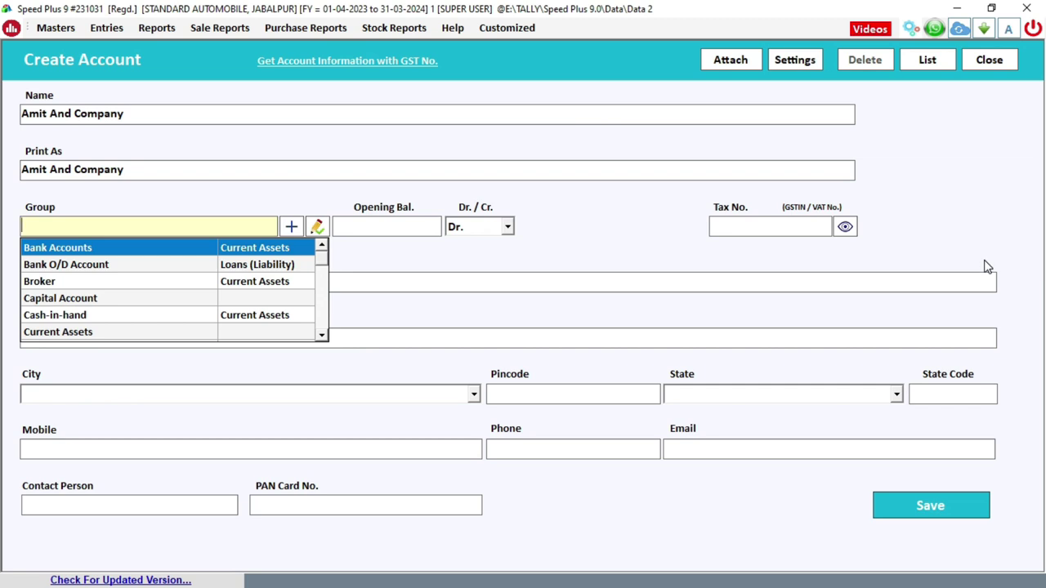
- Set the account group to SUPPLIERS, then change it to Sundry Creditors
{"action": "type", "text": "su"}
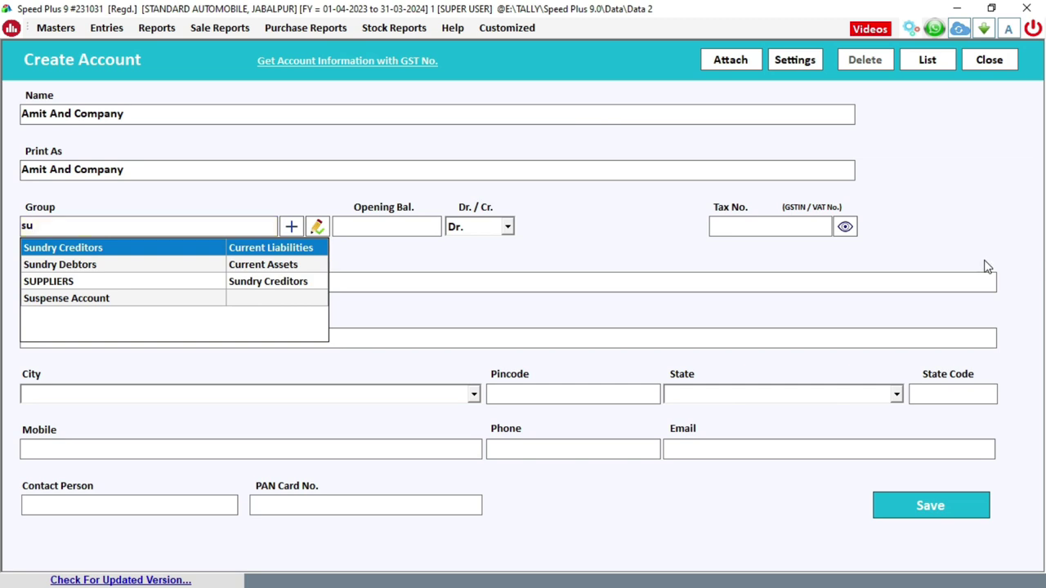
{"action": "key", "text": "Down"}
{"action": "key", "text": "Down"}
{"action": "key", "text": "Return"}
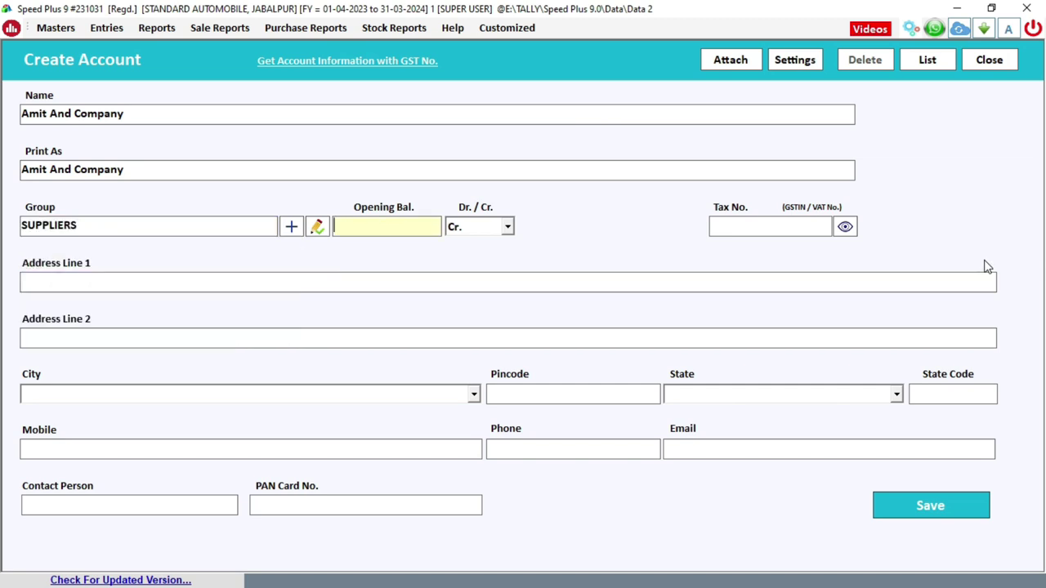
{"action": "left_click", "coordinate": [189, 222]}
{"action": "key", "text": "BackSpace"}
{"action": "key", "text": "BackSpace"}
{"action": "key", "text": "BackSpace"}
{"action": "key", "text": "BackSpace"}
{"action": "key", "text": "BackSpace"}
{"action": "key", "text": "BackSpace"}
{"action": "key", "text": "BackSpace"}
{"action": "key", "text": "BackSpace"}
{"action": "key", "text": "BackSpace"}
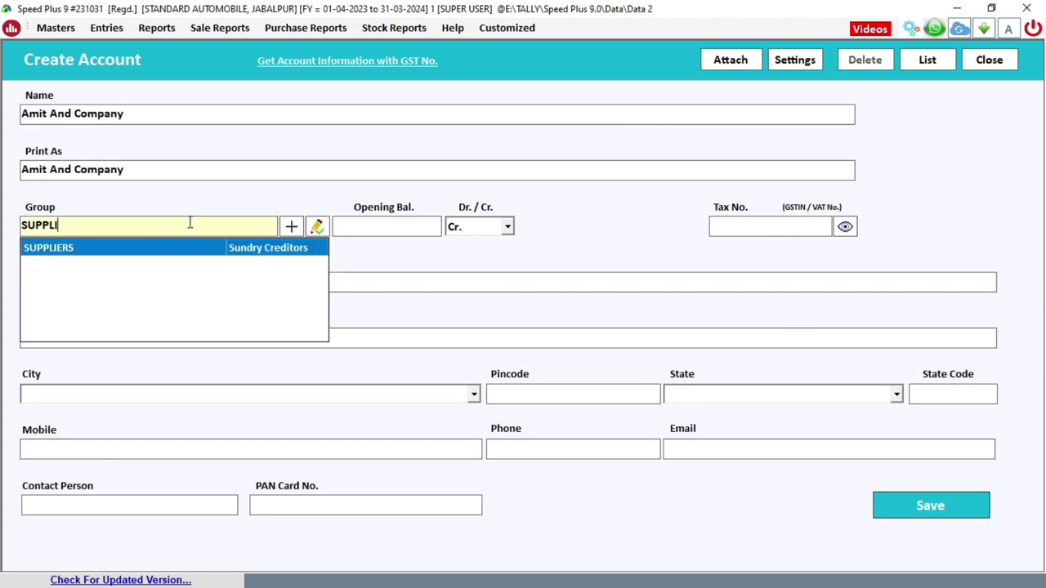
{"action": "type", "text": "sund"}
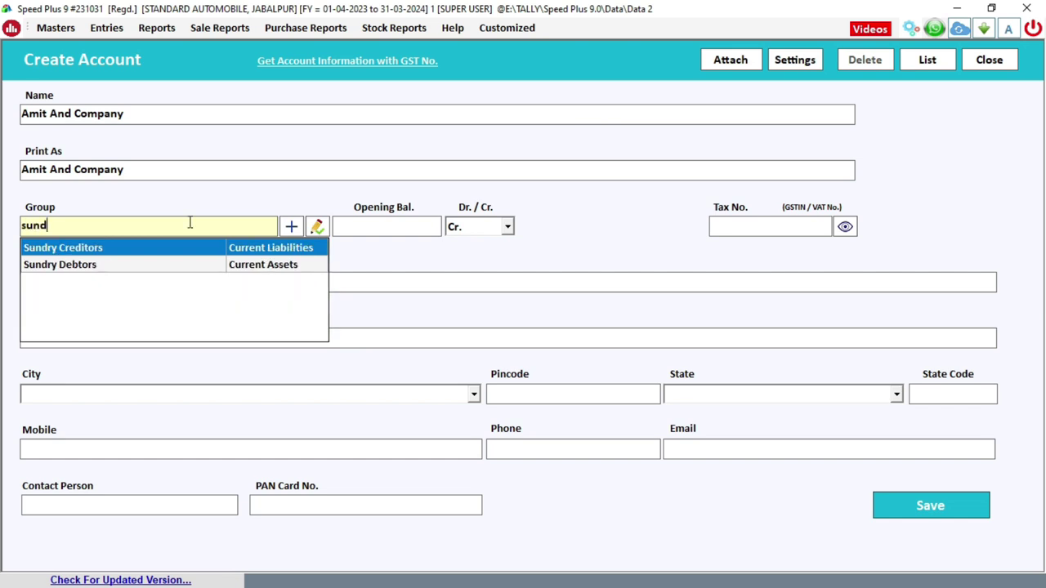
{"action": "key", "text": "Return"}
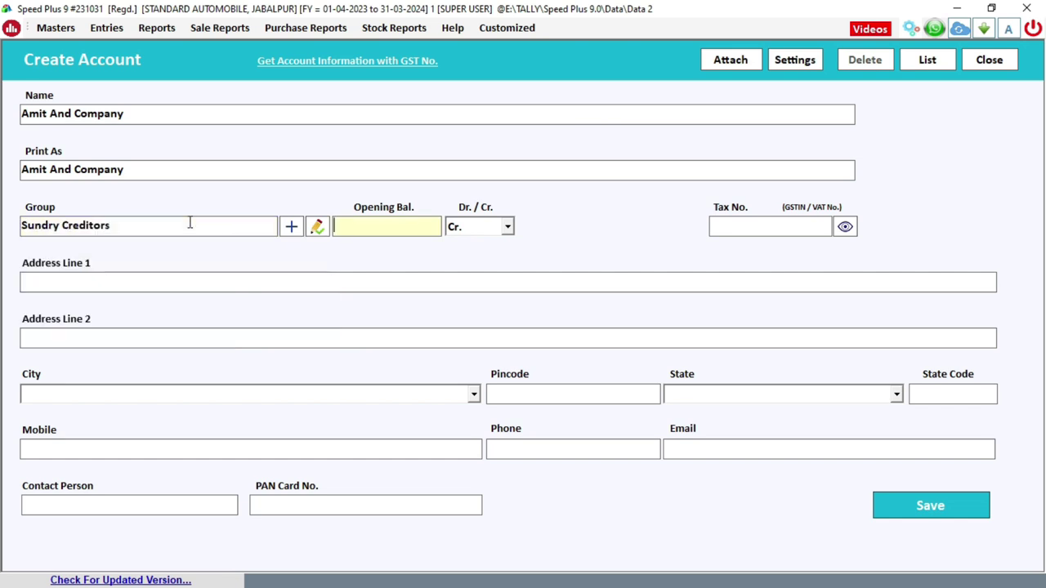
- Change the group back to SUPPLIERS and move past the opening balance
{"action": "left_click", "coordinate": [190, 223]}
{"action": "key", "text": "BackSpace"}
{"action": "key", "text": "BackSpace"}
{"action": "key", "text": "BackSpace"}
{"action": "key", "text": "BackSpace"}
{"action": "key", "text": "BackSpace"}
{"action": "key", "text": "BackSpace"}
{"action": "key", "text": "BackSpace"}
{"action": "key", "text": "BackSpace"}
{"action": "key", "text": "BackSpace"}
{"action": "key", "text": "BackSpace"}
{"action": "key", "text": "BackSpace"}
{"action": "key", "text": "BackSpace"}
{"action": "key", "text": "BackSpace"}
{"action": "key", "text": "BackSpace"}
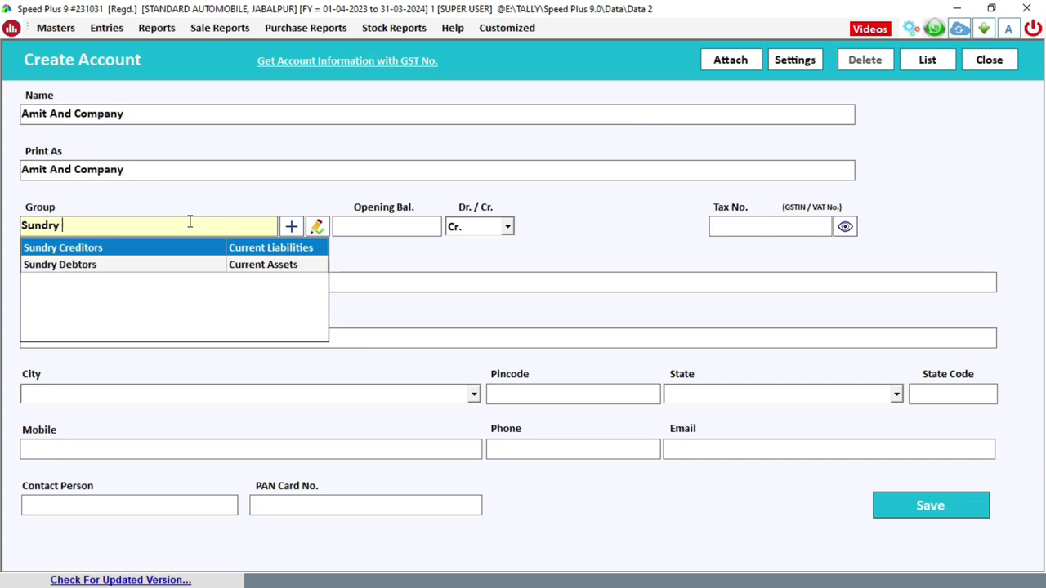
{"action": "key", "text": "BackSpace"}
{"action": "key", "text": "BackSpace"}
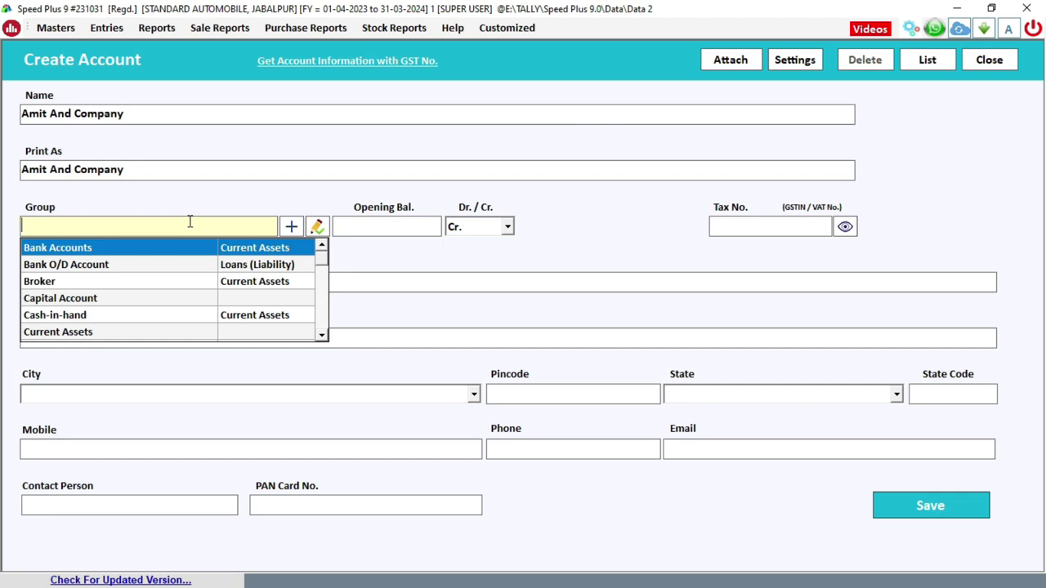
{"action": "type", "text": "sup"}
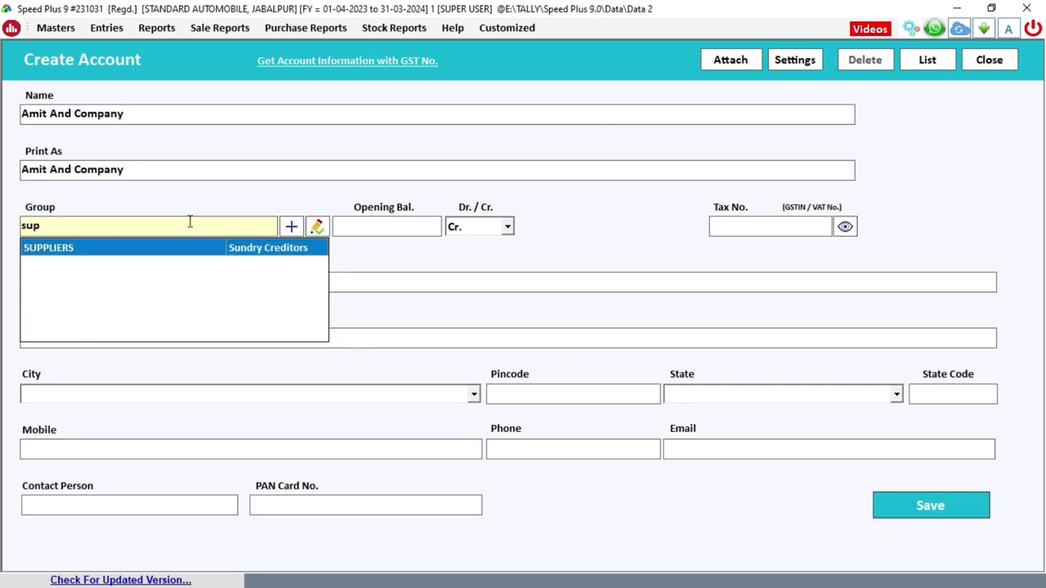
{"action": "key", "text": "Return"}
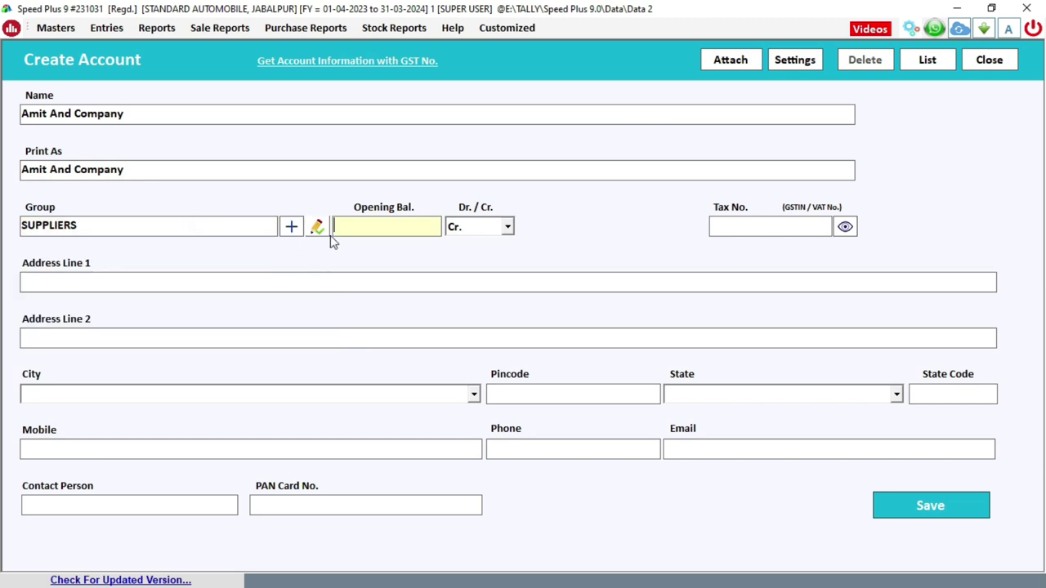
{"action": "key", "text": "Return"}
{"action": "key", "text": "Return"}
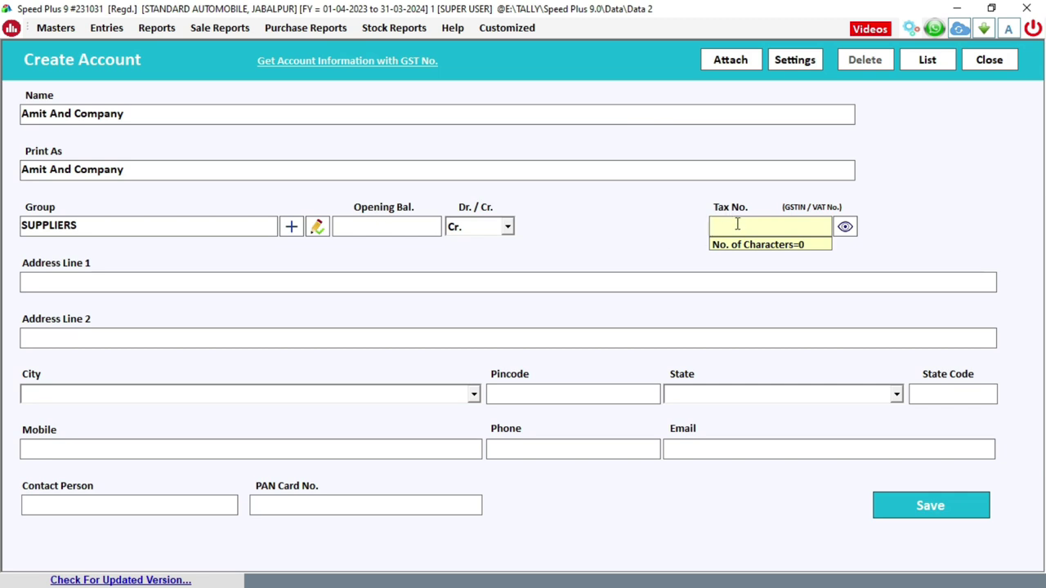
- Leave Tax No. blank and enter the street address on Address Line 1
{"action": "type", "text": "23"}
{"action": "key", "text": "Return"}
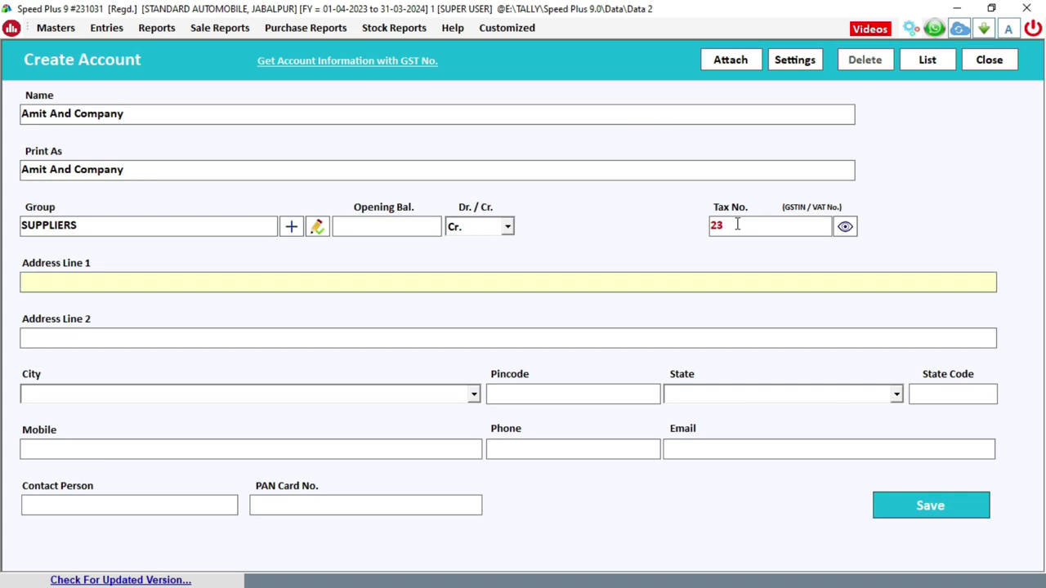
{"action": "left_click", "coordinate": [726, 226]}
{"action": "key", "text": "BackSpace"}
{"action": "key", "text": "BackSpace"}
{"action": "key", "text": "Return"}
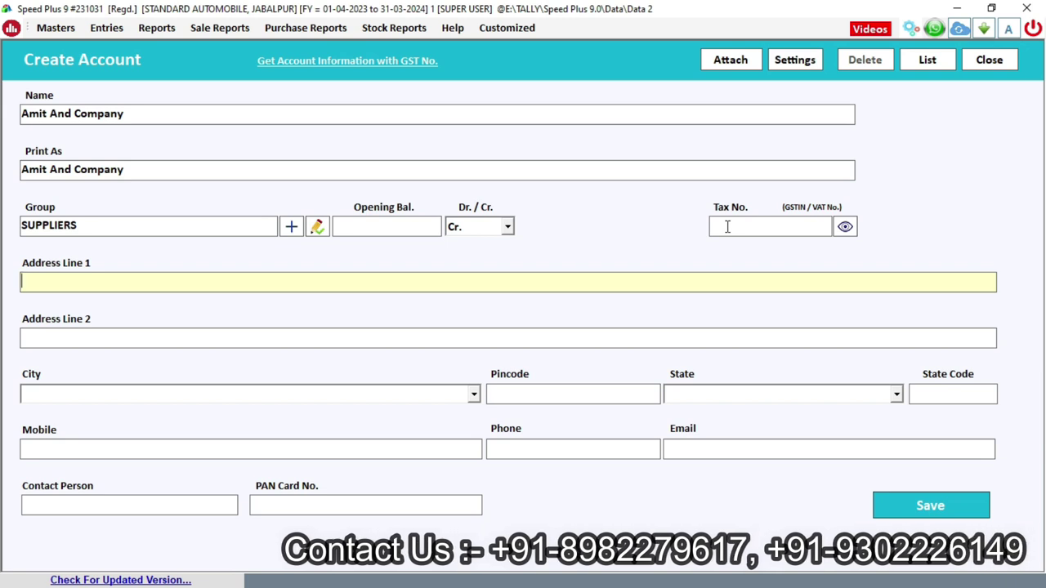
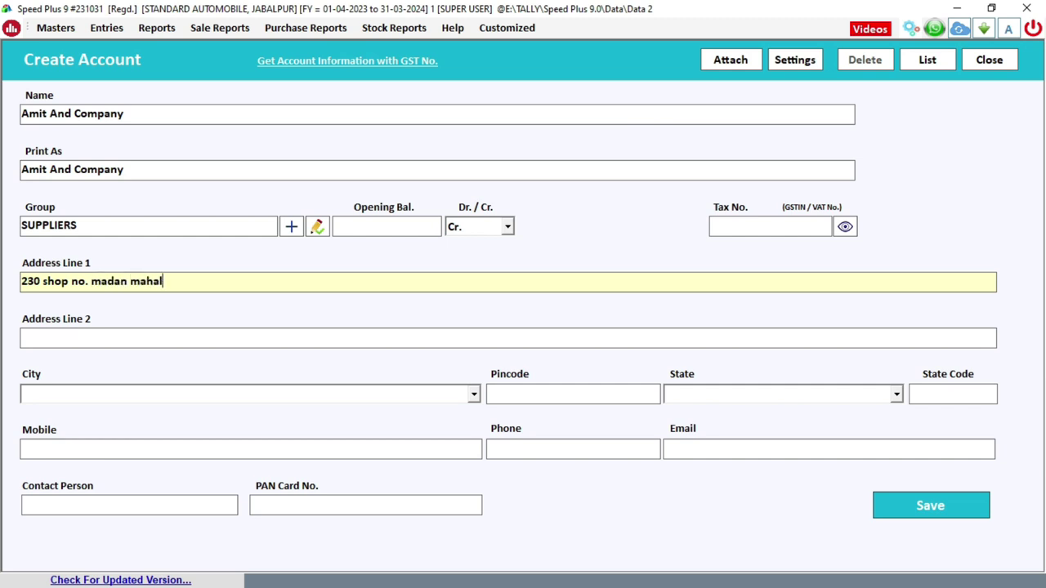
{"action": "key", "text": "Return"}
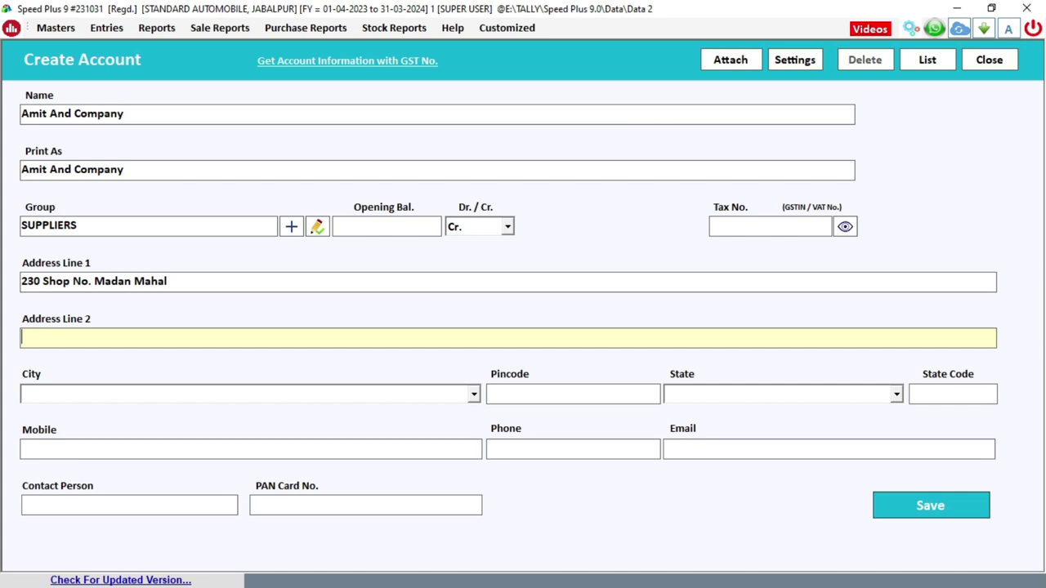
{"action": "key", "text": "Return"}
- Fill in city jabalpur, the pincode, state Madhya Pradesh (code 23) and the mobile number
{"action": "type", "text": "jabalpur"}
{"action": "key", "text": "Return"}
{"action": "type", "text": "4800"}
{"action": "key", "text": "BackSpace"}
{"action": "key", "text": "BackSpace"}
{"action": "type", "text": "2002"}
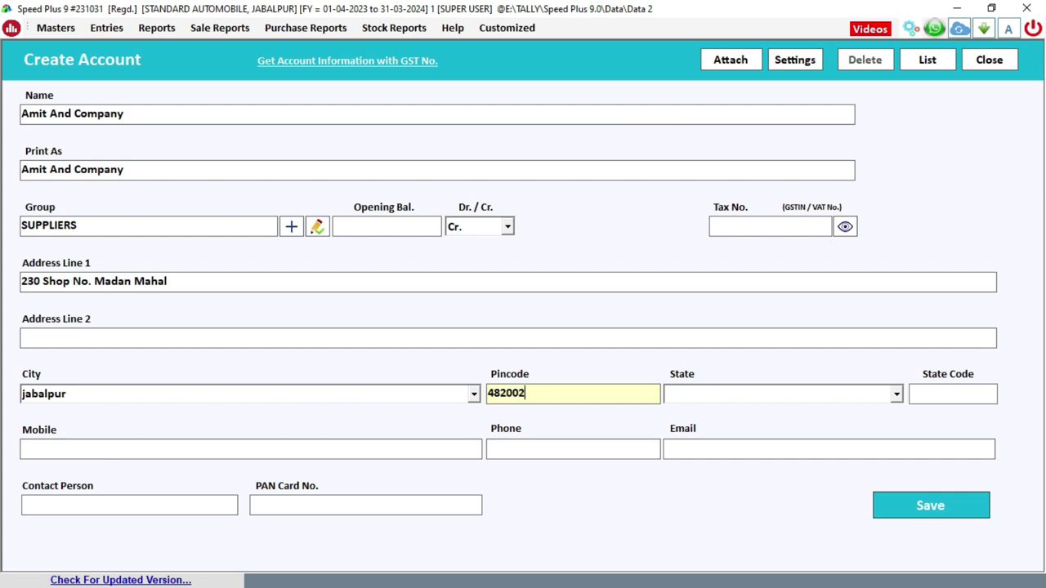
{"action": "left_click", "coordinate": [783, 394]}
{"action": "type", "text": "madhya pradesh"}
{"action": "key", "text": "Return"}
{"action": "key", "text": "Return"}
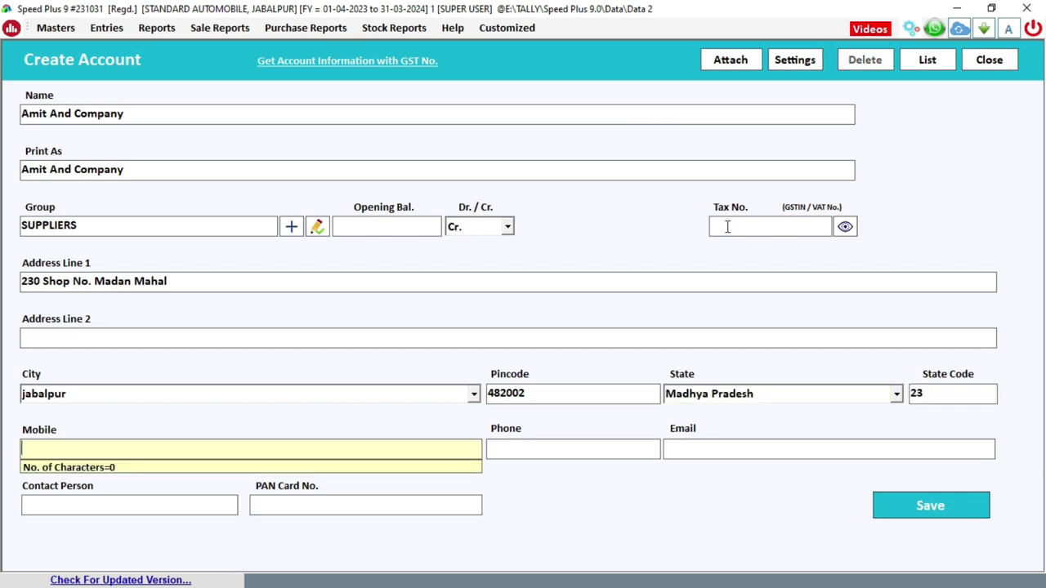
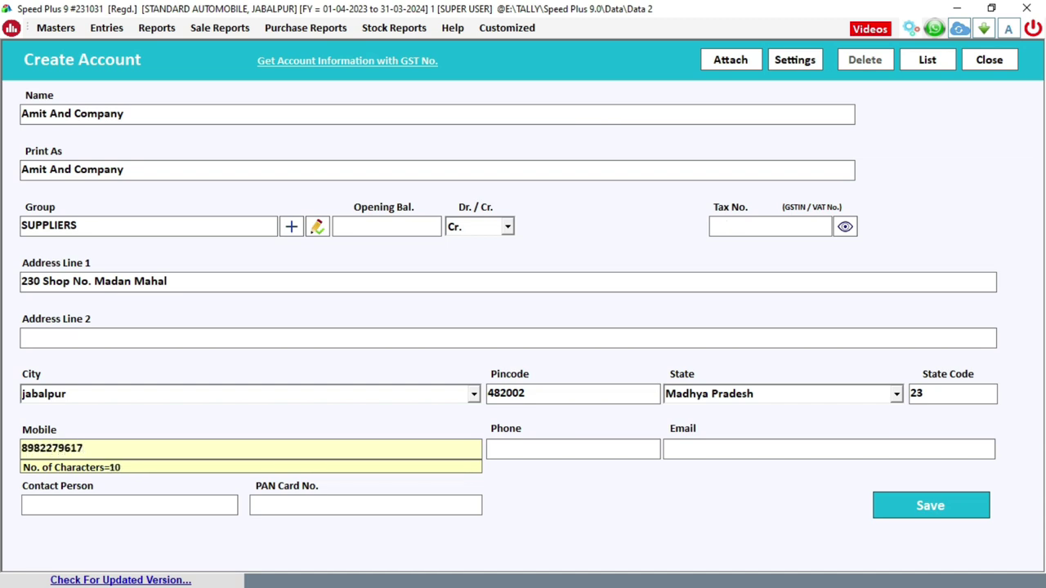
{"action": "key", "text": "Return"}
{"action": "key", "text": "Return"}
{"action": "key", "text": "Return"}
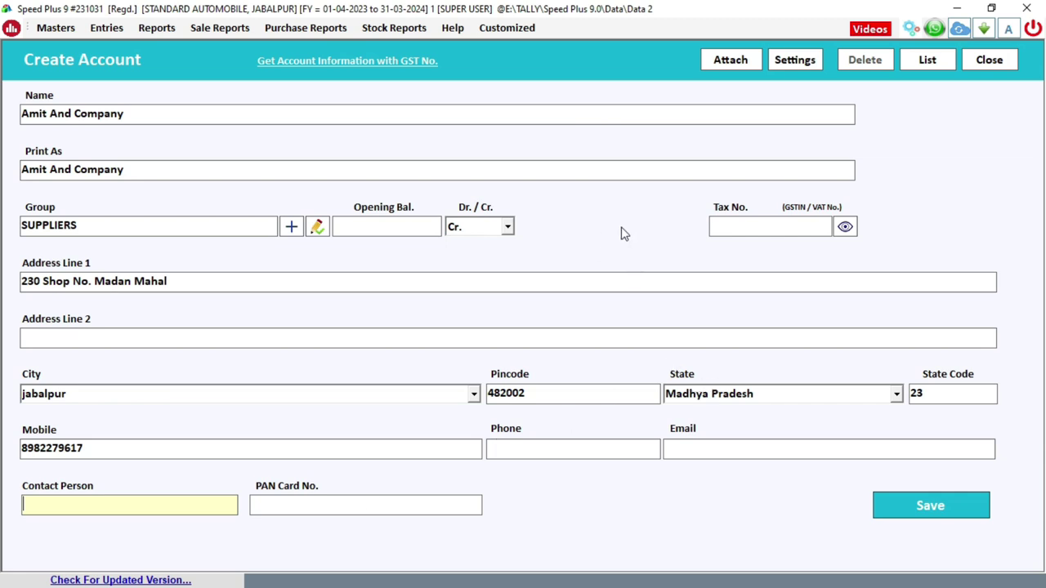
- In account settings, enable bank details, Aadhaar unique ID, DL numbers and birthday/anniversary details
{"action": "left_click", "coordinate": [793, 62]}
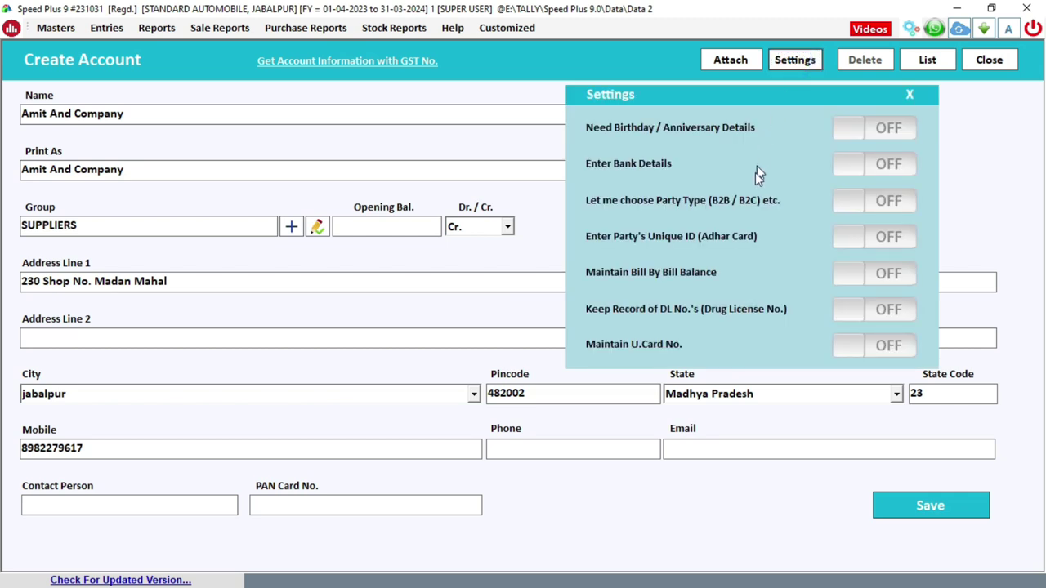
{"action": "left_click", "coordinate": [854, 163]}
{"action": "left_click", "coordinate": [842, 239]}
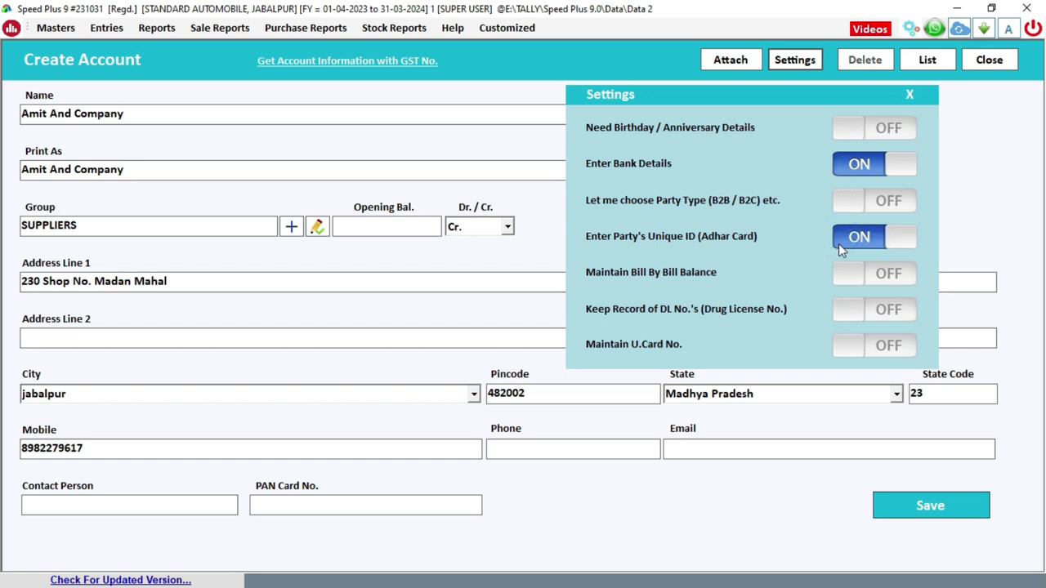
{"action": "left_click", "coordinate": [853, 311]}
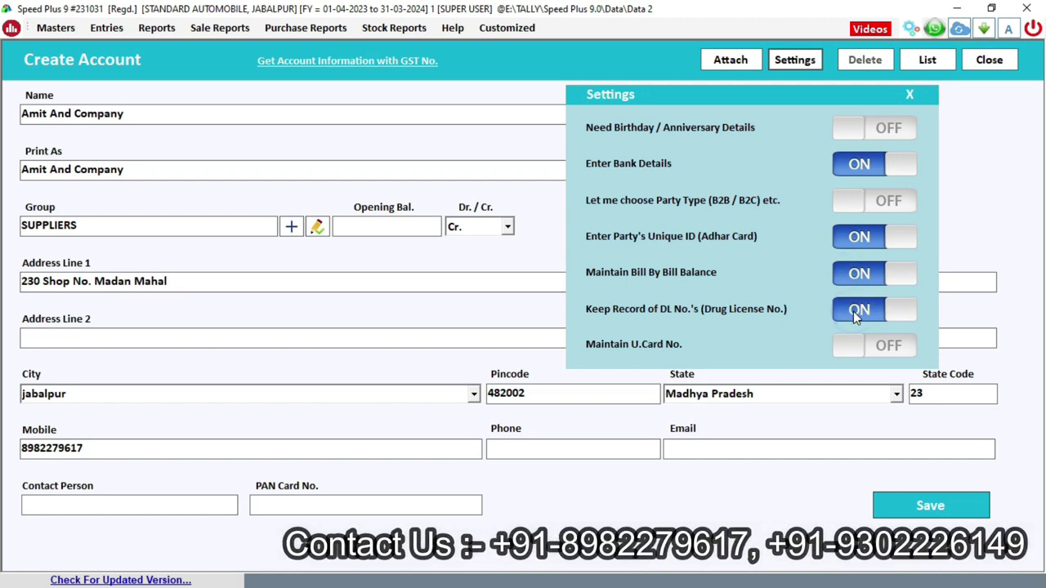
{"action": "left_click", "coordinate": [849, 130]}
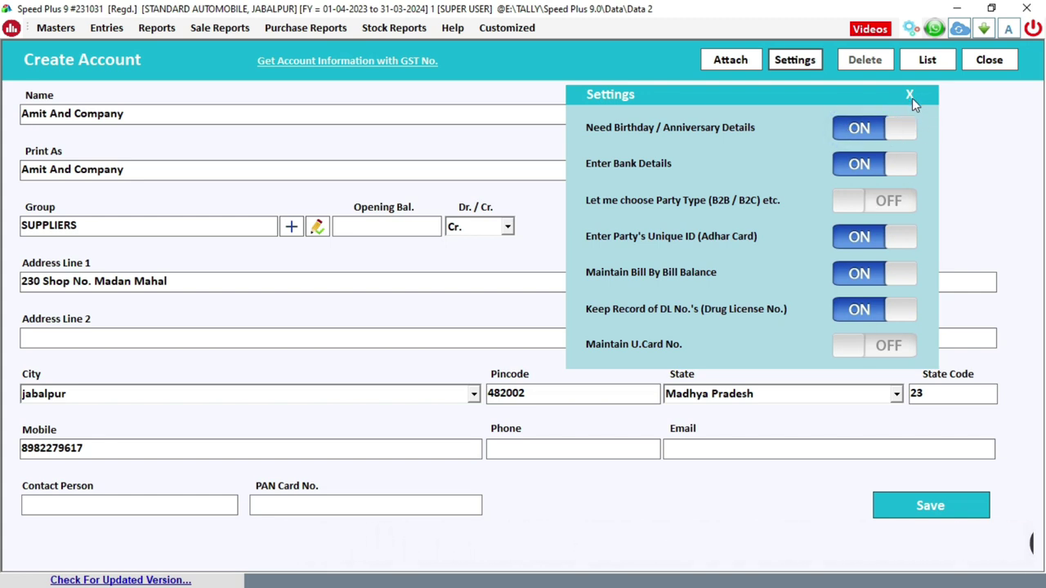
{"action": "left_click", "coordinate": [909, 95]}
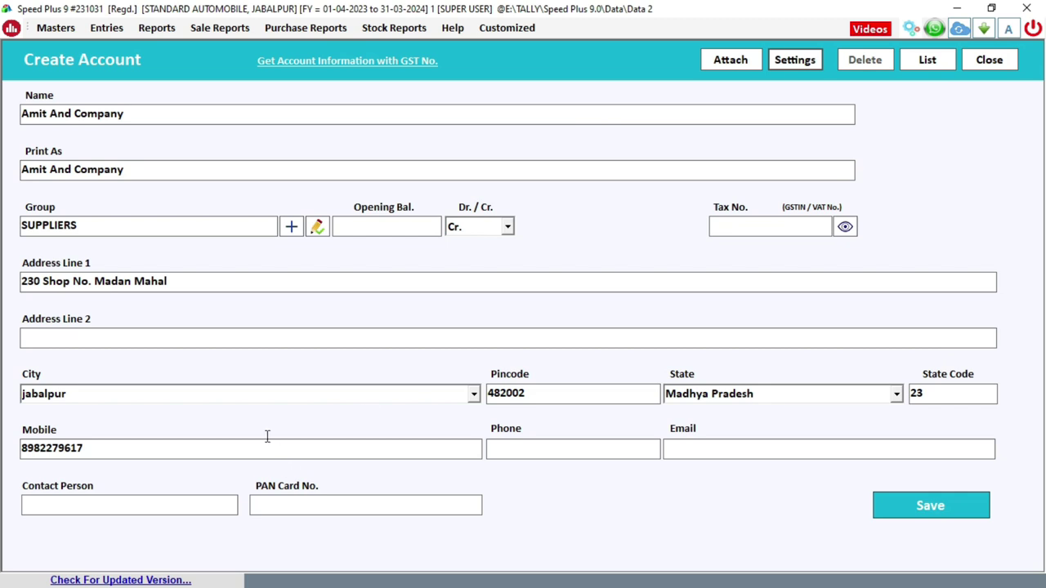
- Tick Maintain Bill By Bill Balance in More Info, adding no opening bills or credit limits
{"action": "left_click", "coordinate": [302, 397]}
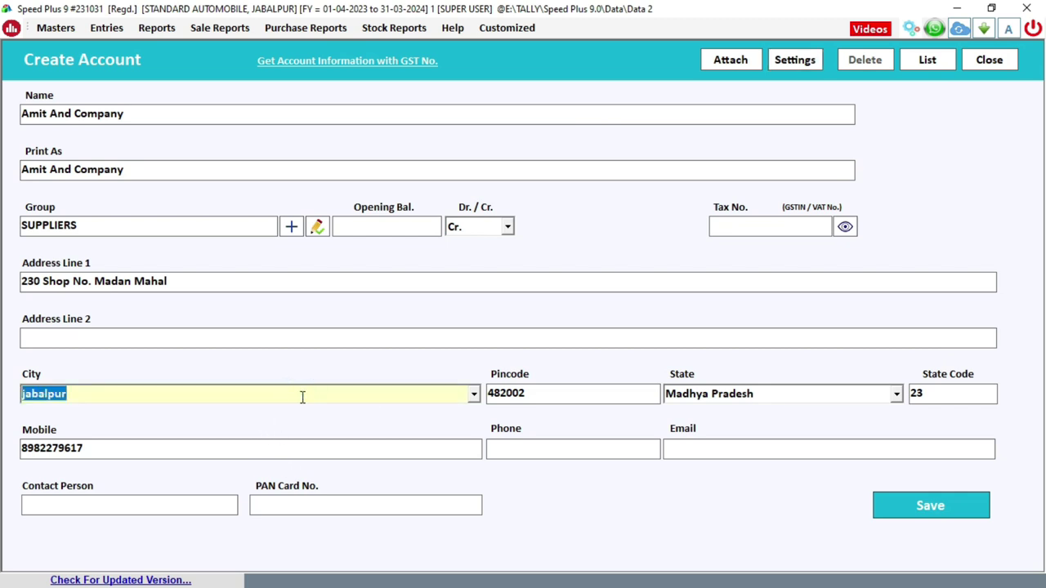
{"action": "key", "text": "Return"}
{"action": "key", "text": "Return"}
{"action": "key", "text": "Return"}
{"action": "key", "text": "Return"}
{"action": "key", "text": "Return"}
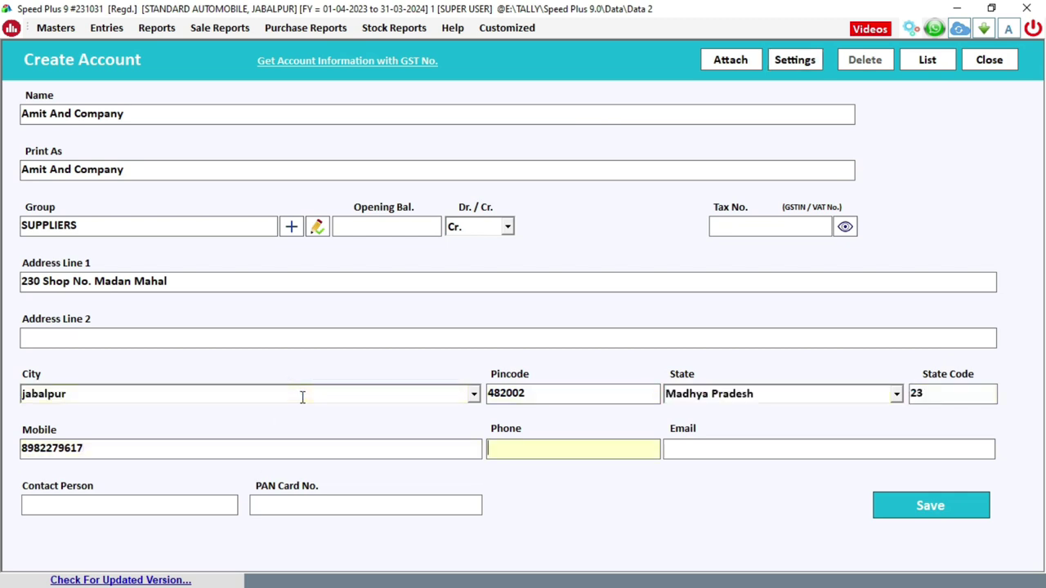
{"action": "key", "text": "Return"}
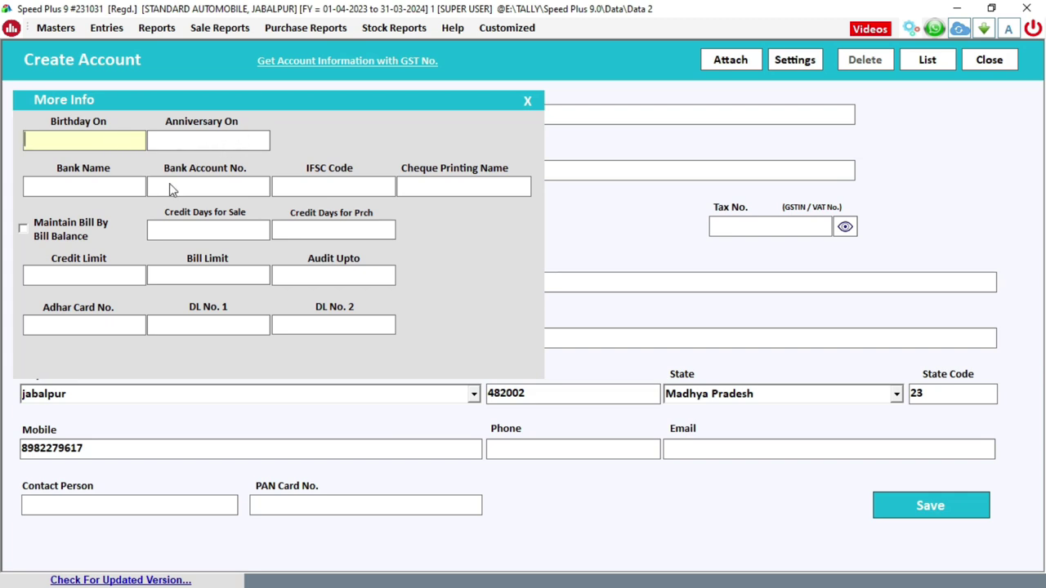
{"action": "key", "text": "Return"}
{"action": "key", "text": "Return"}
{"action": "key", "text": "Return"}
{"action": "key", "text": "Return"}
{"action": "key", "text": "Return"}
{"action": "left_click", "coordinate": [24, 231]}
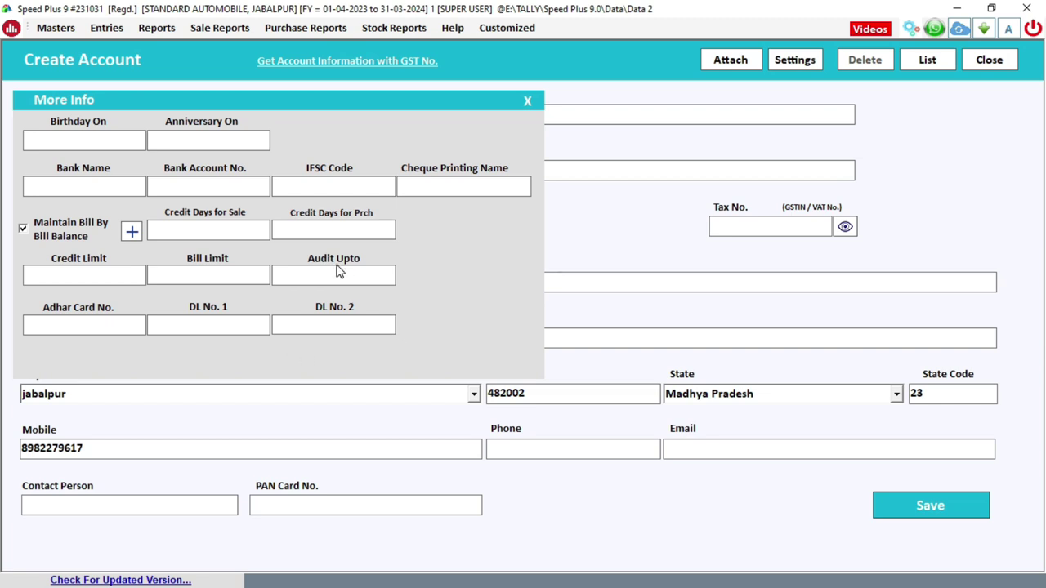
{"action": "left_click", "coordinate": [528, 102]}
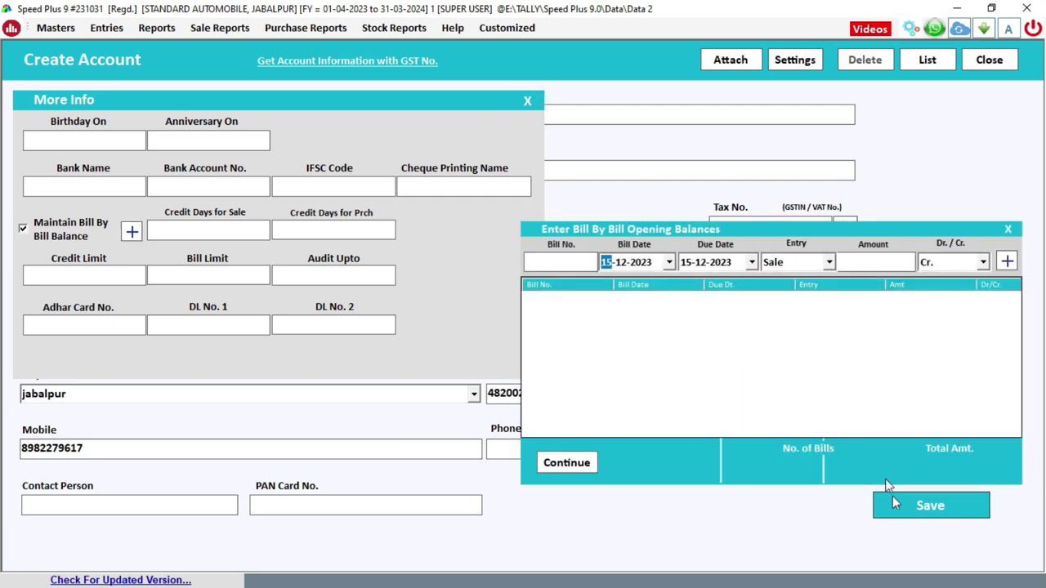
{"action": "left_click", "coordinate": [1008, 230]}
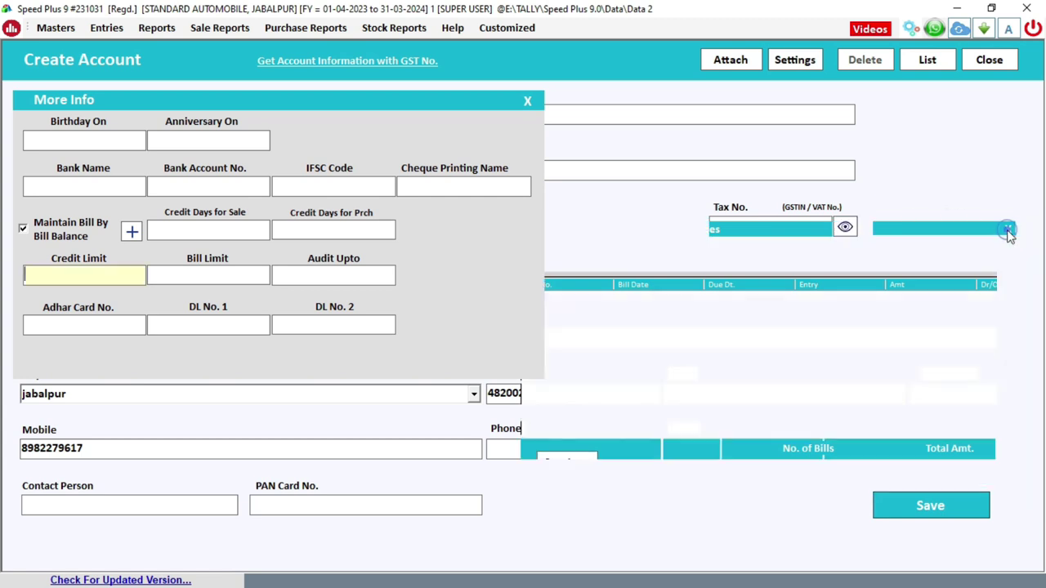
{"action": "key", "text": "Return"}
{"action": "key", "text": "Return"}
{"action": "key", "text": "Return"}
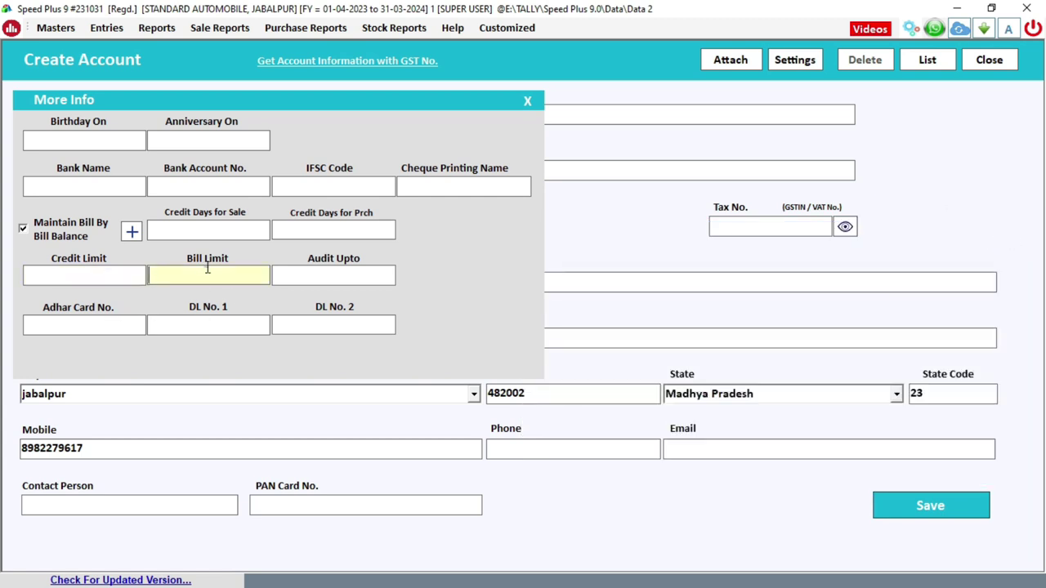
{"action": "key", "text": "Return"}
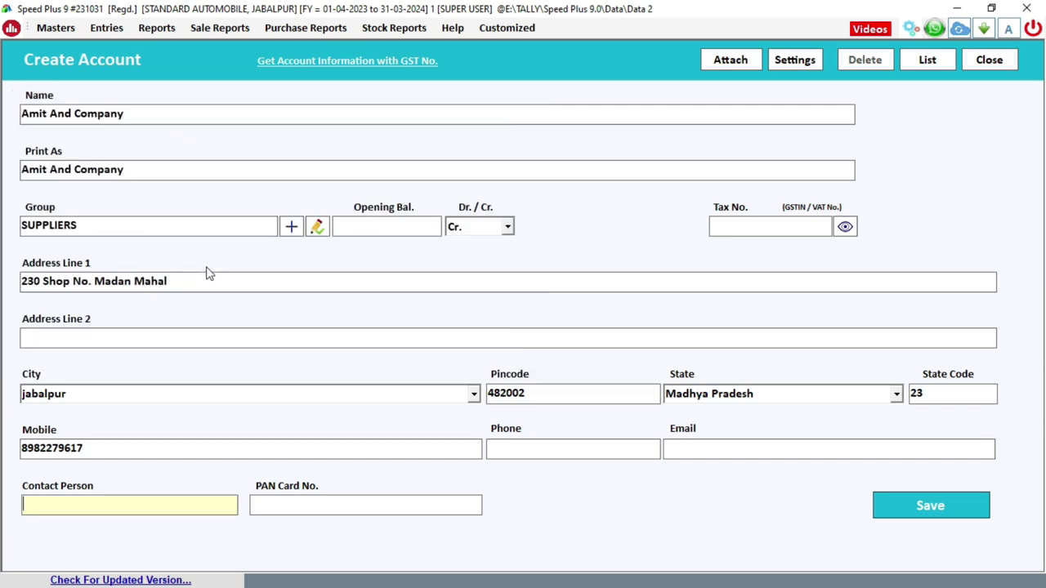
- Save the Amit And Company account and acknowledge the 'New Account has been Added' message
{"action": "left_click", "coordinate": [903, 507]}
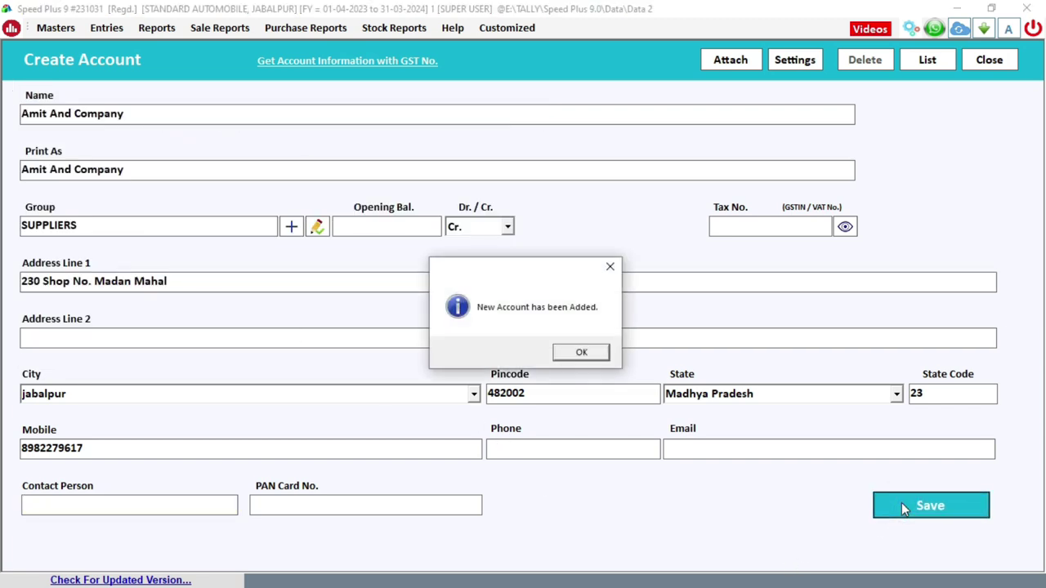
{"action": "left_click", "coordinate": [581, 352]}
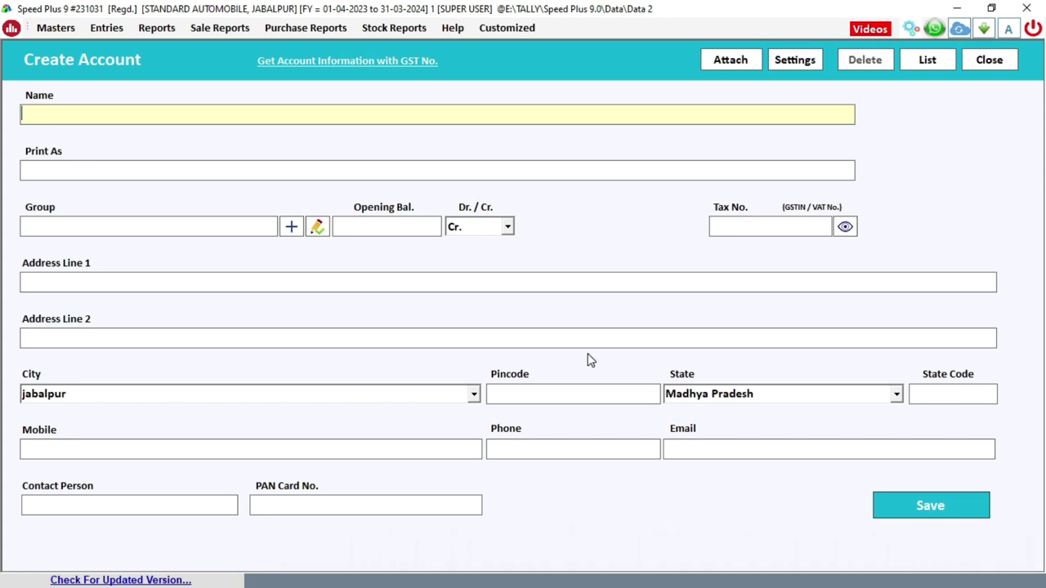
- Enter 'Vijay Sales And Company' in group CUSTOMERS with a debit opening balance, skipping tax number
{"action": "type", "text": "vijay sales and company"}
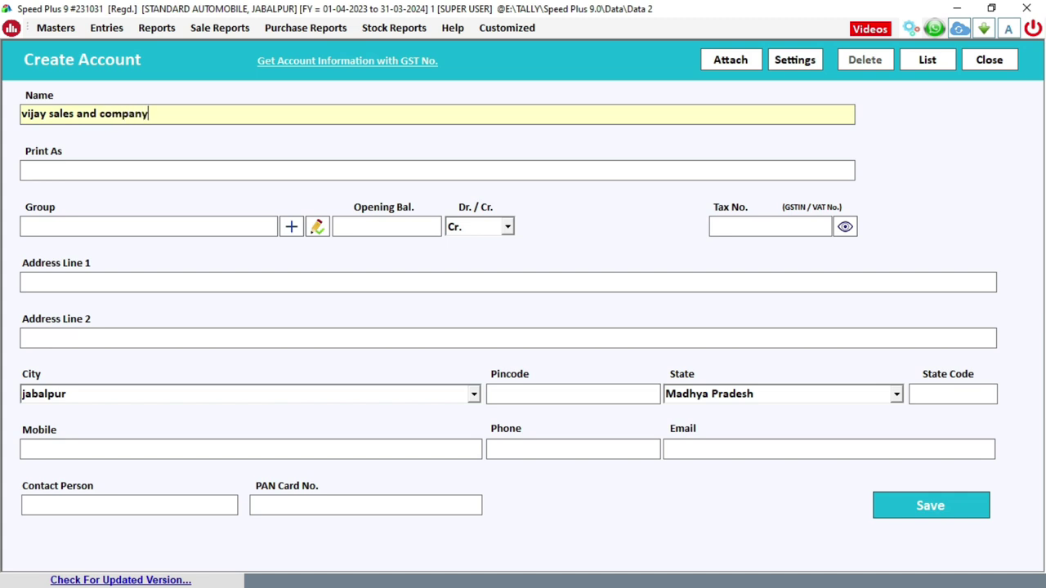
{"action": "key", "text": "Return"}
{"action": "key", "text": "Return"}
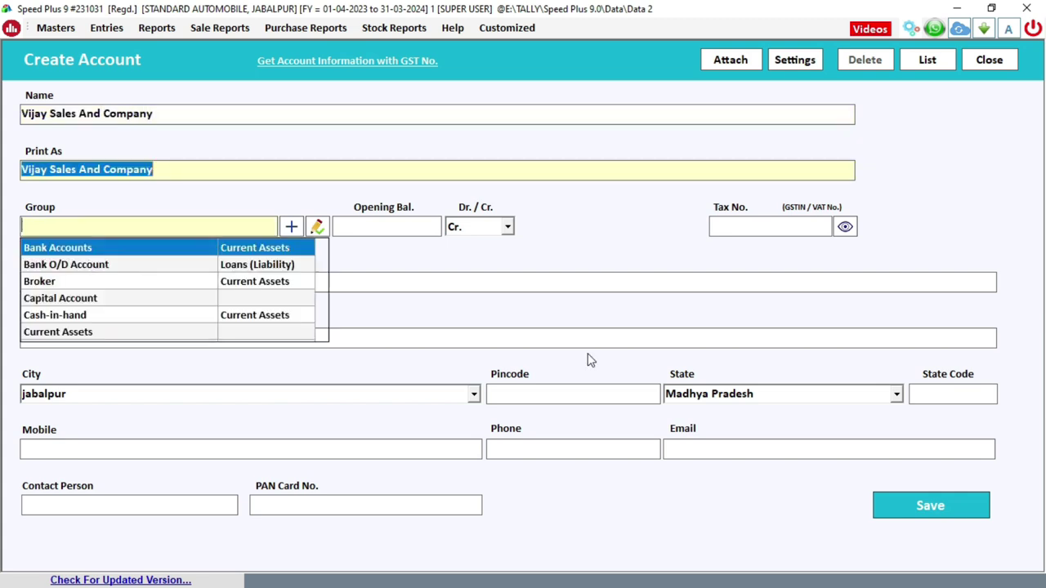
{"action": "type", "text": "cus"}
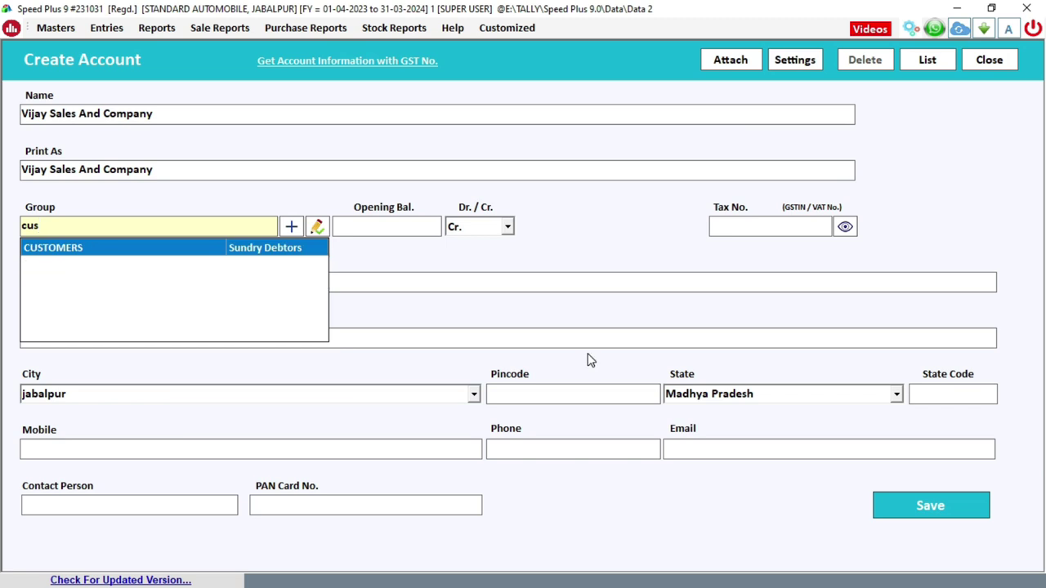
{"action": "key", "text": "Return"}
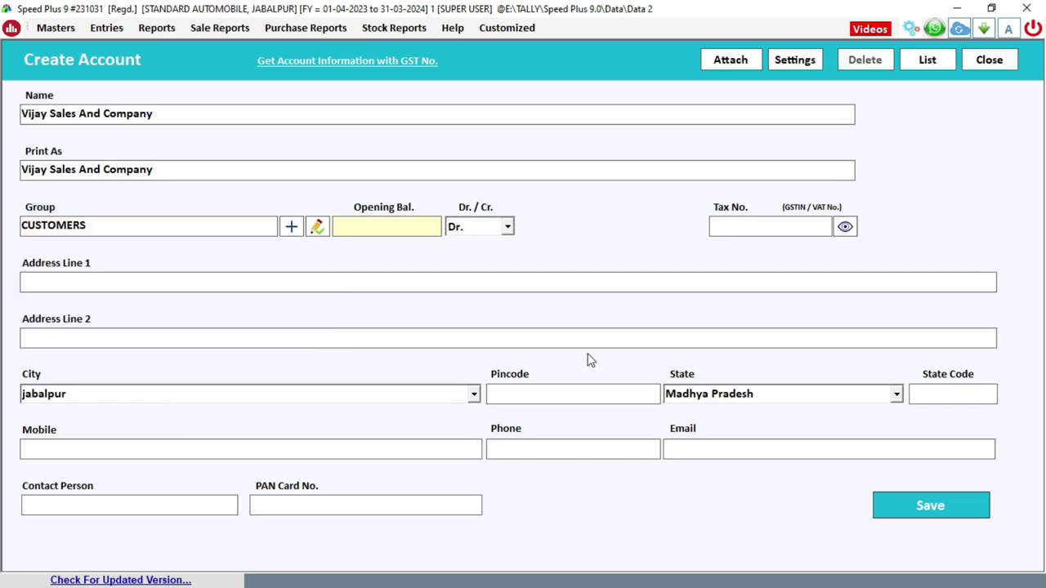
{"action": "type", "text": "2"}
{"action": "type", "text": "00000"}
{"action": "key", "text": "Return"}
{"action": "key", "text": "Return"}
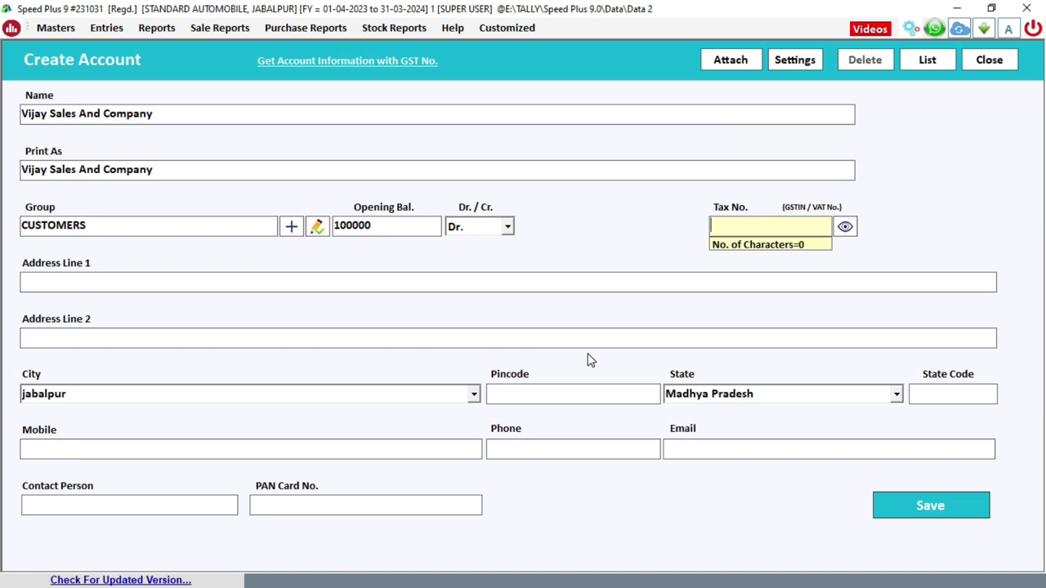
{"action": "key", "text": "Return"}
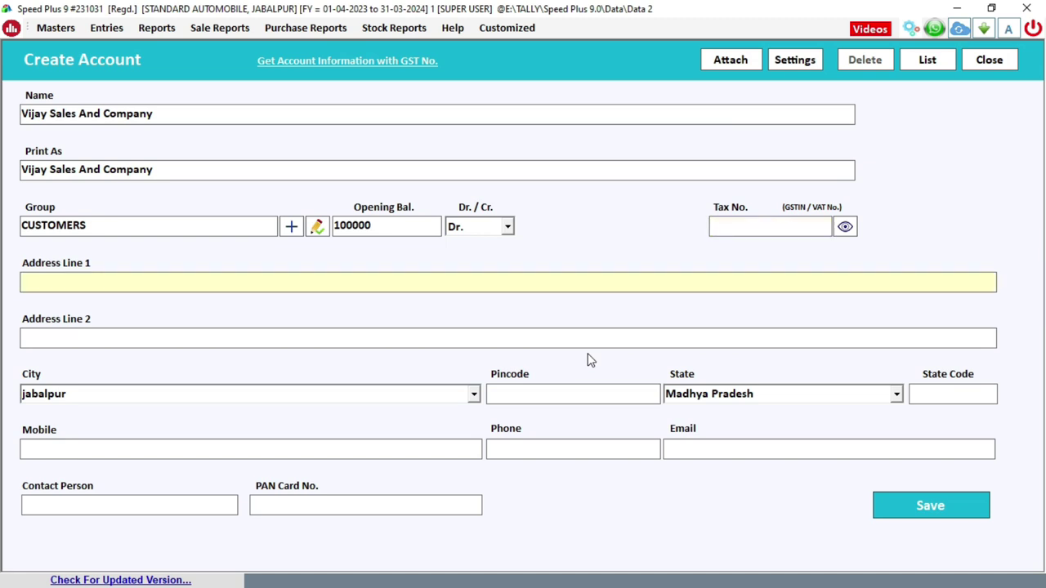
{"action": "key", "text": "Return"}
{"action": "key", "text": "Return"}
{"action": "key", "text": "Return"}
{"action": "key", "text": "Return"}
{"action": "key", "text": "Return"}
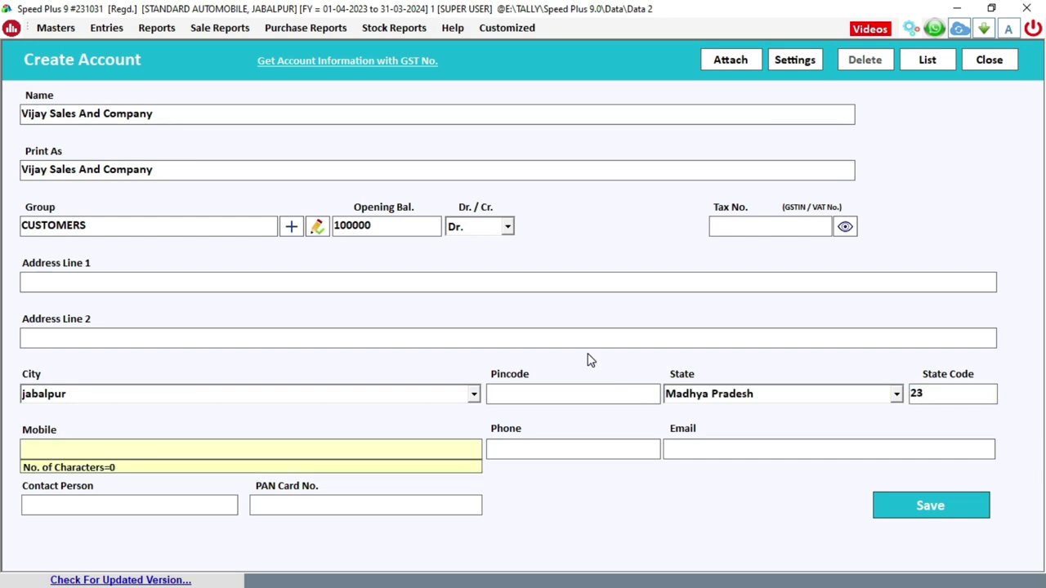
{"action": "left_click", "coordinate": [197, 224]}
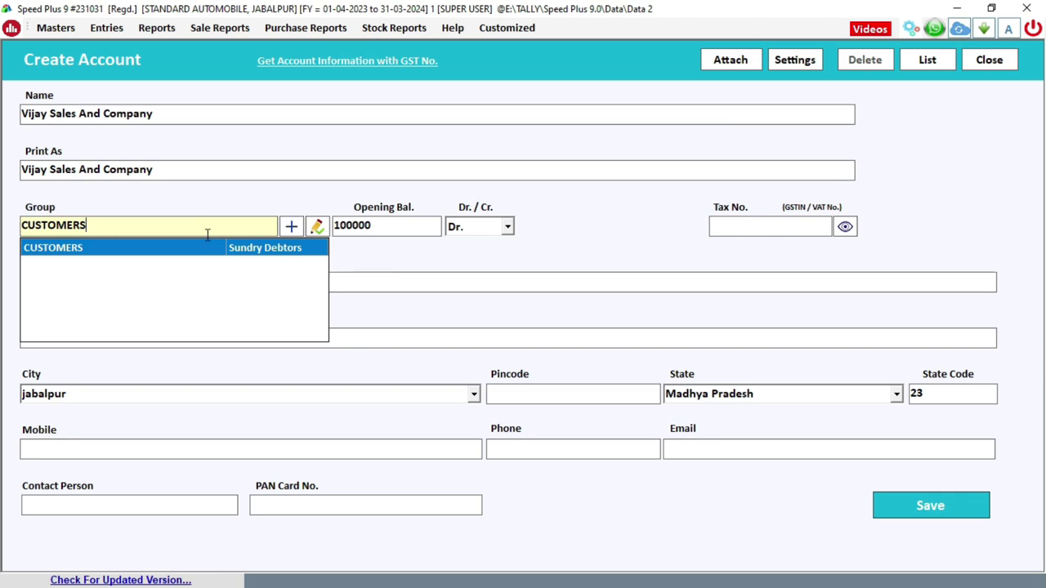
- Save Vijay Sales And Company, dismiss the confirmation and close the account form
{"action": "left_click", "coordinate": [944, 510]}
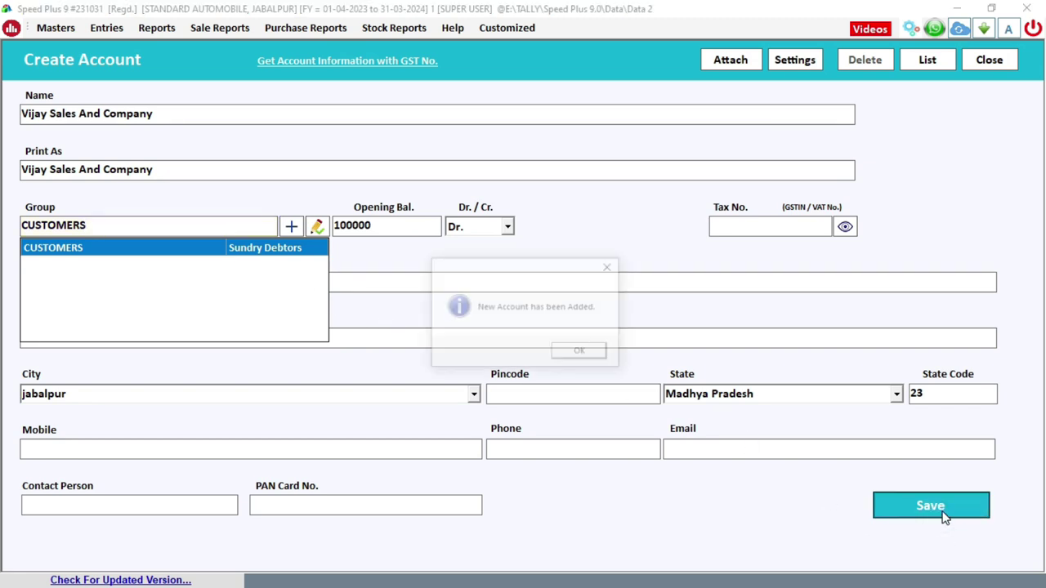
{"action": "key", "text": "Return"}
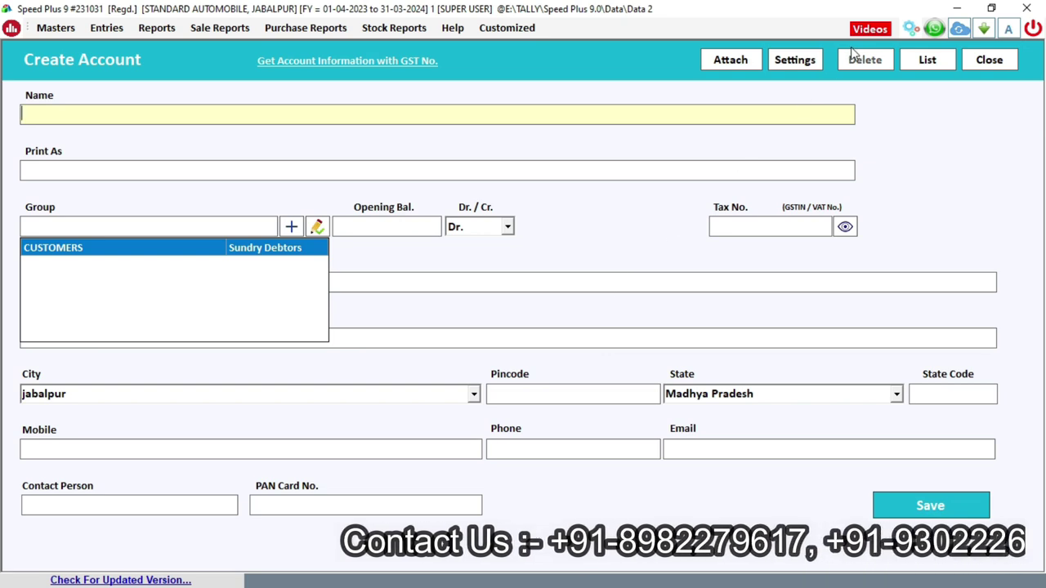
{"action": "left_click", "coordinate": [990, 60]}
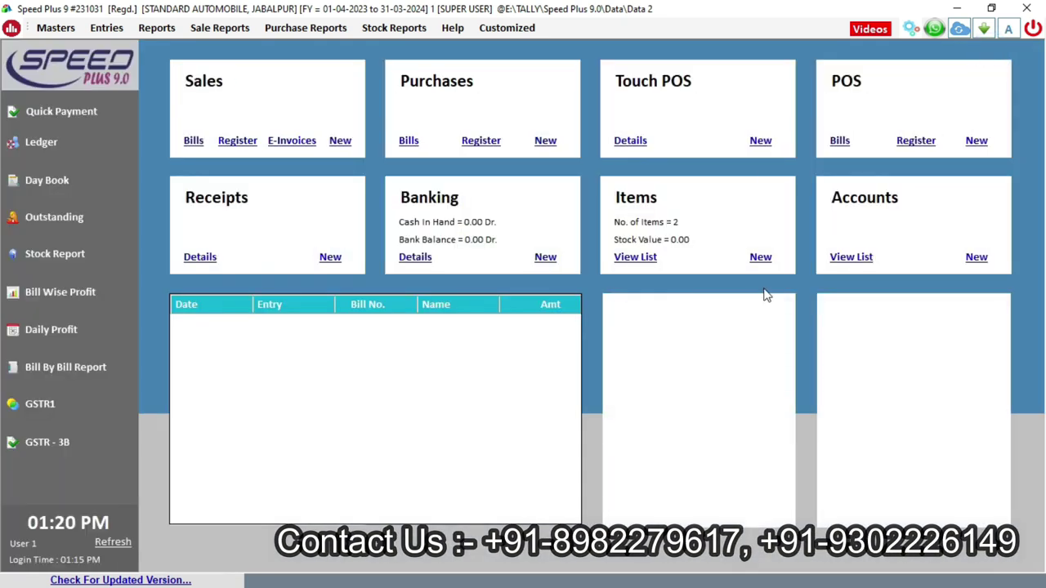
- Open the accounts list and search the Group field for 'custome' to list only customers
{"action": "left_click", "coordinate": [850, 258]}
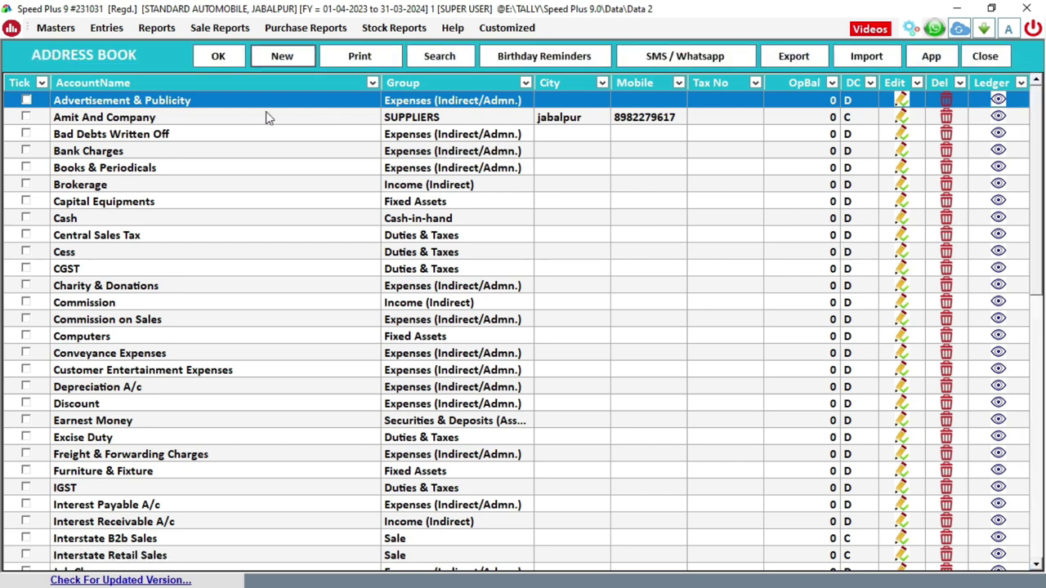
{"action": "left_click", "coordinate": [263, 118]}
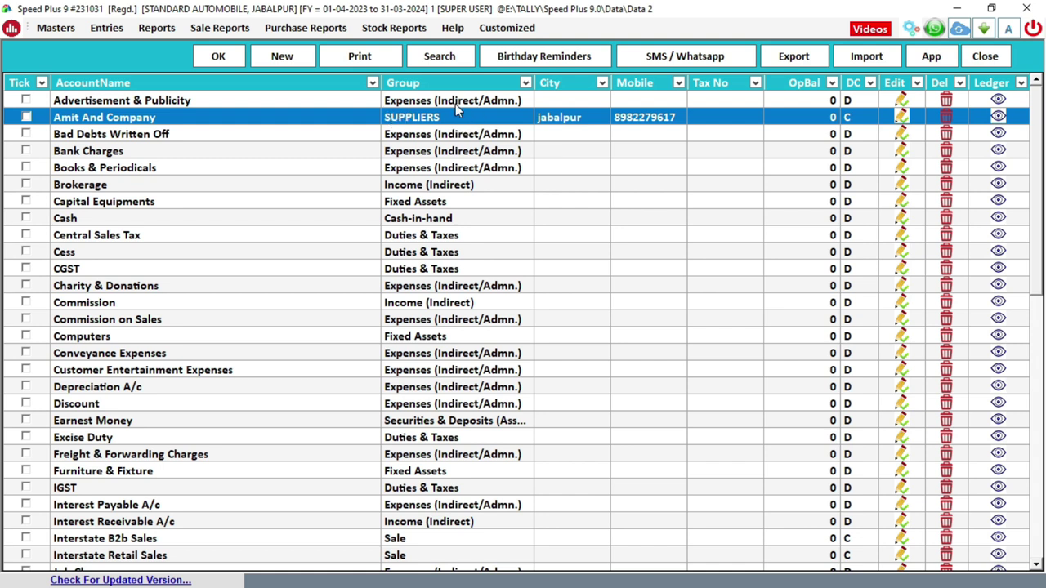
{"action": "left_click", "coordinate": [439, 58]}
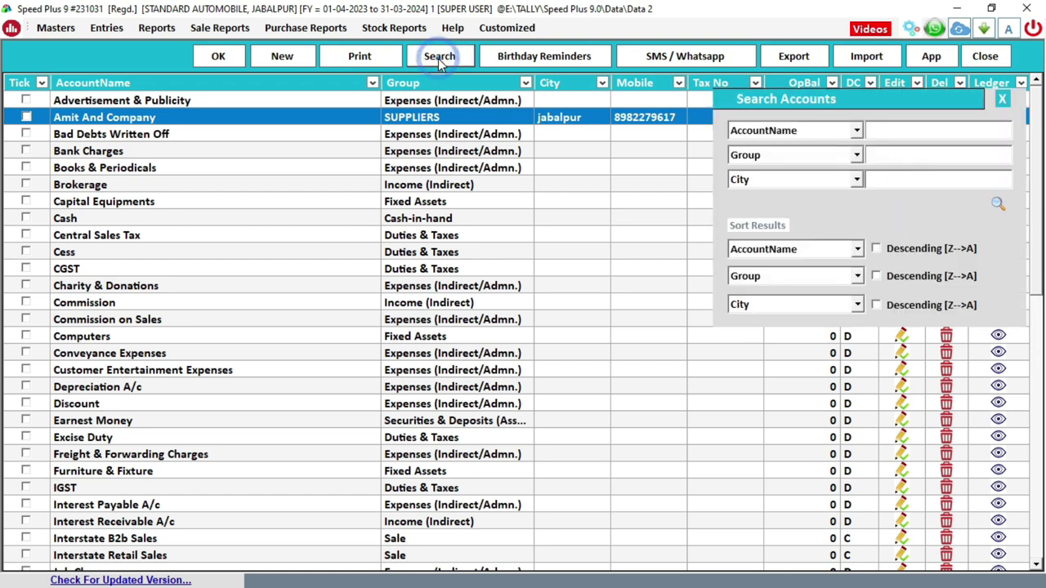
{"action": "left_click", "coordinate": [894, 155]}
{"action": "type", "text": "customer"}
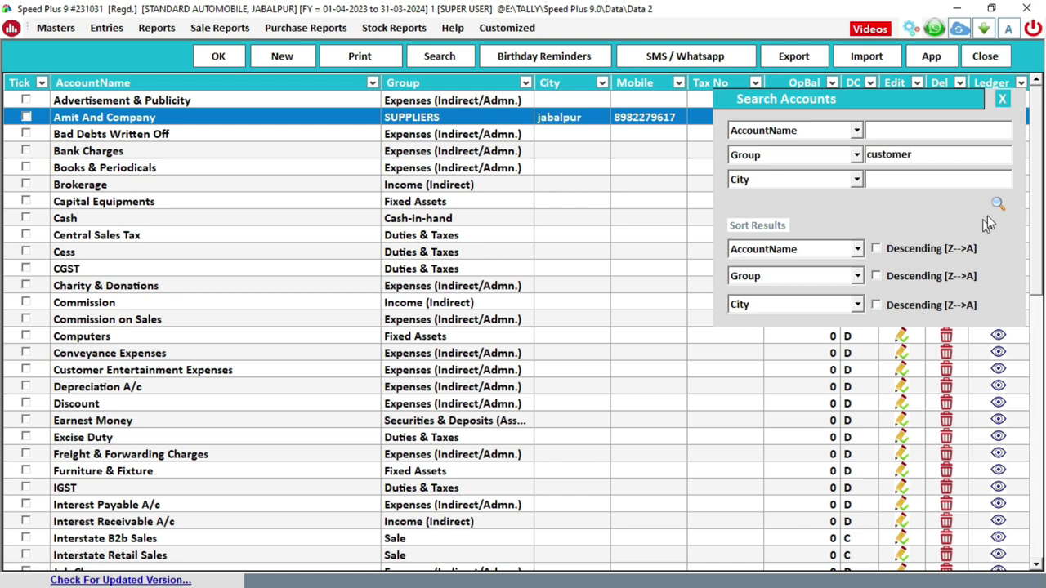
{"action": "left_click", "coordinate": [998, 205]}
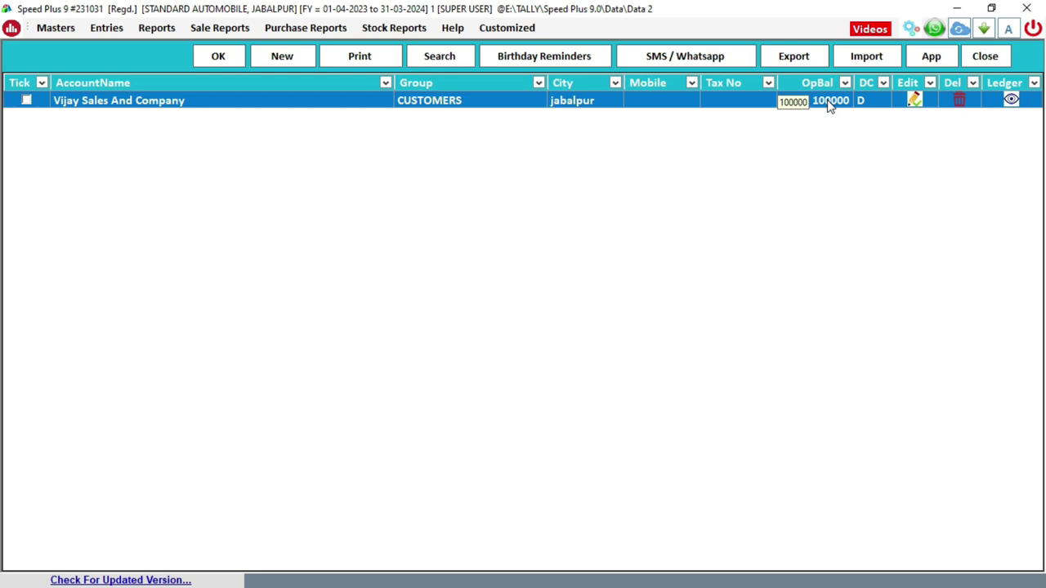
- Close the Address Book accounts list to return to the Speed Plus main dashboard
{"action": "left_click", "coordinate": [1004, 58]}
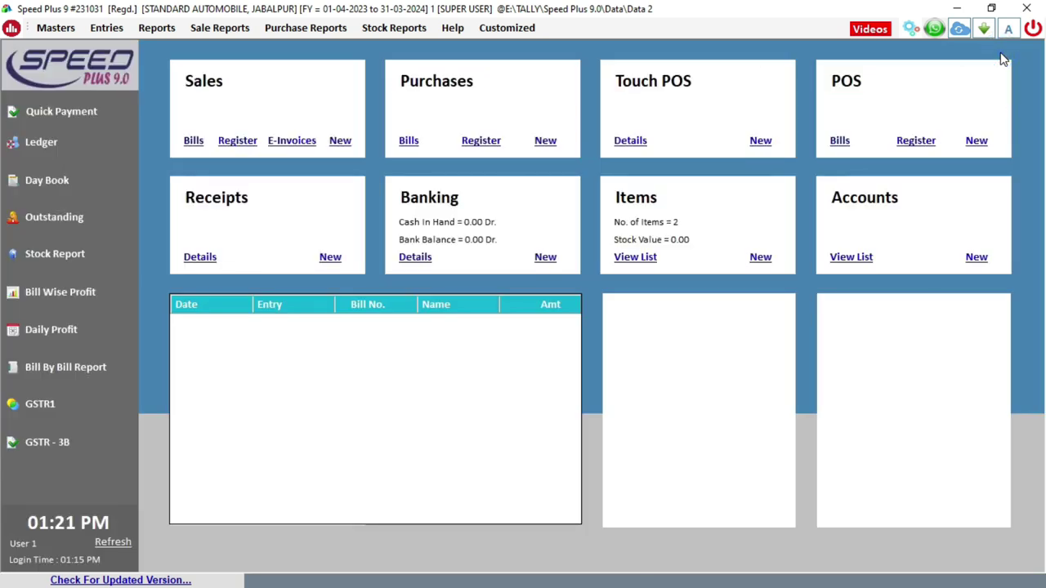